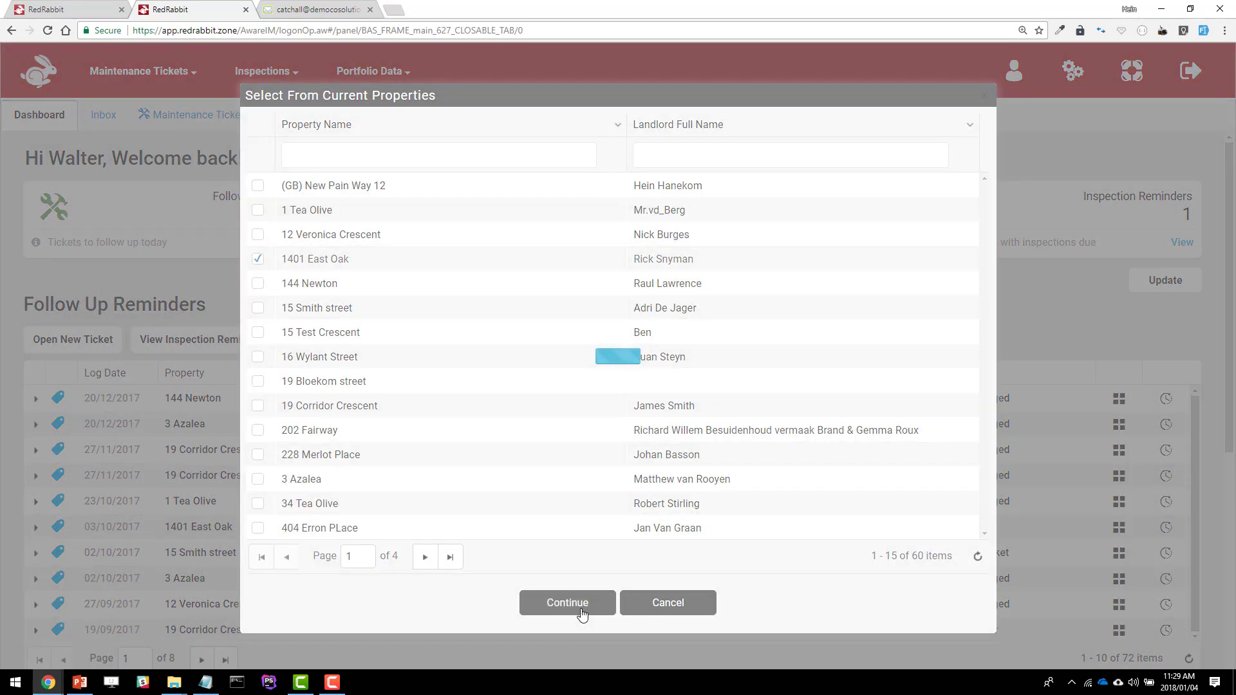
{"action": "left_click", "coordinate": [578, 603]}
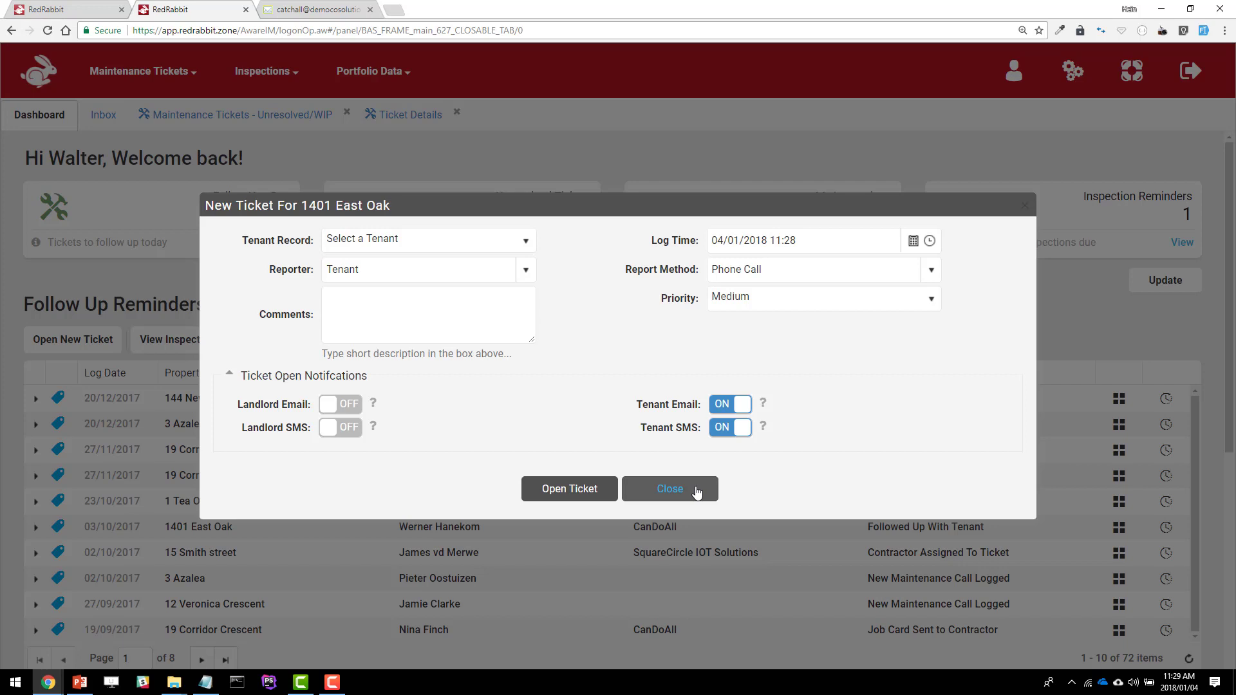
{"action": "left_click", "coordinate": [670, 489]}
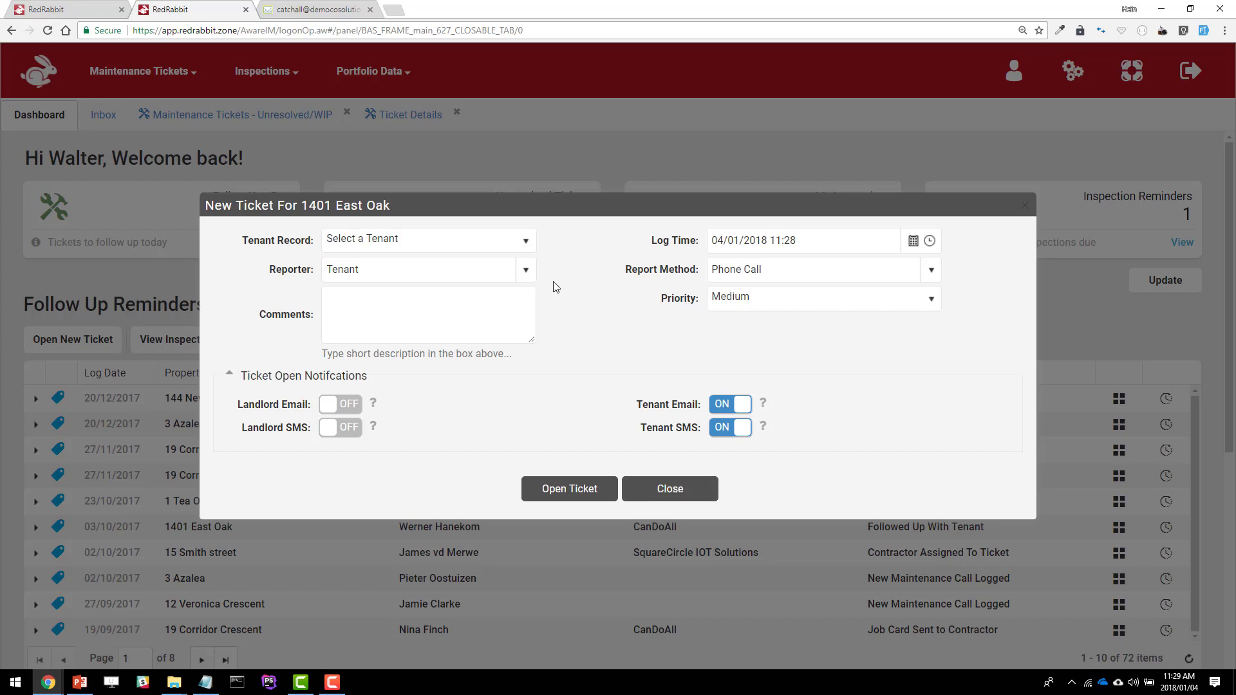
Read the body of the sent "Maintenance Ticket Opened" email in the Swanridge 50 ticket, and close the email.
{"action": "left_click", "coordinate": [407, 116]}
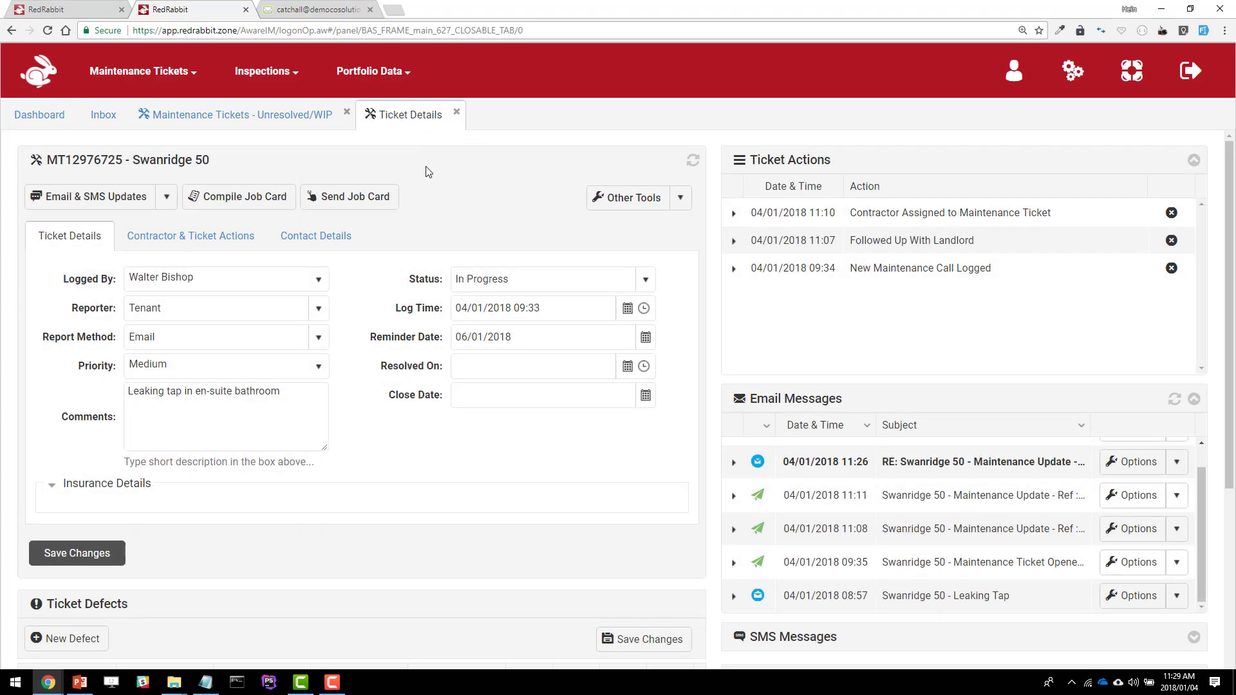
{"action": "scroll", "coordinate": [1108, 536], "scroll_direction": "down", "scroll_amount": 2}
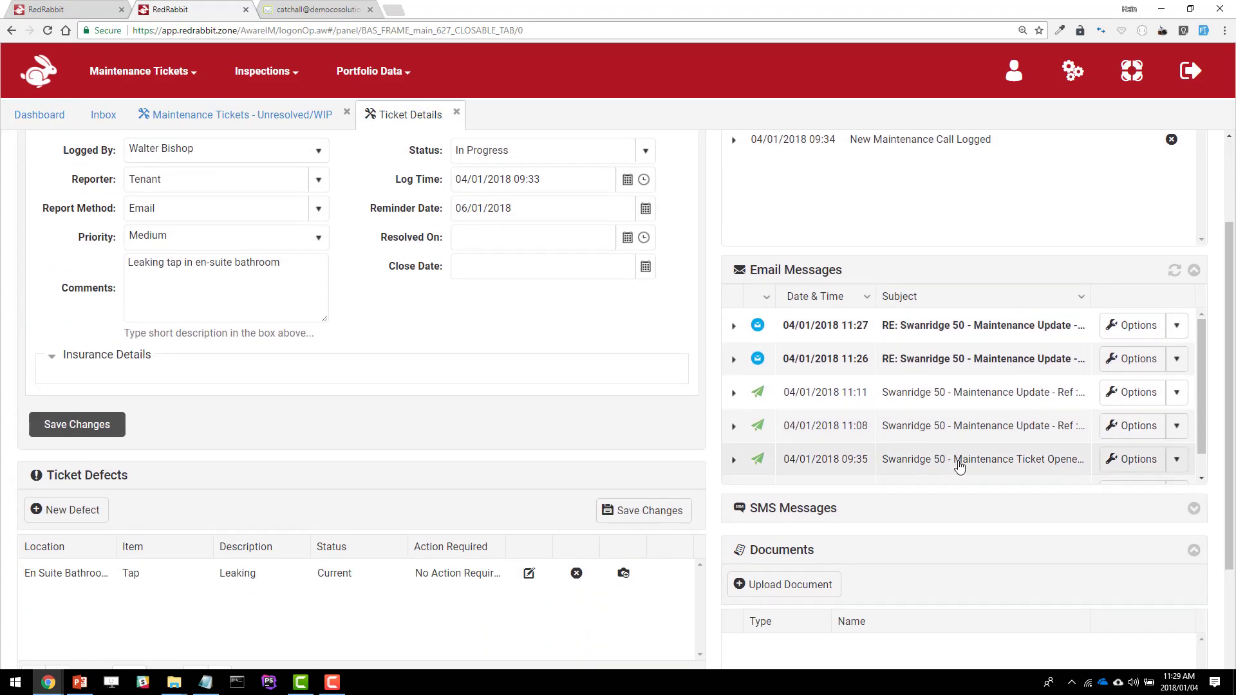
{"action": "left_click", "coordinate": [959, 461]}
{"action": "left_click_drag", "start_coordinate": [353, 430], "coordinate": [235, 312]}
{"action": "left_click", "coordinate": [419, 428]}
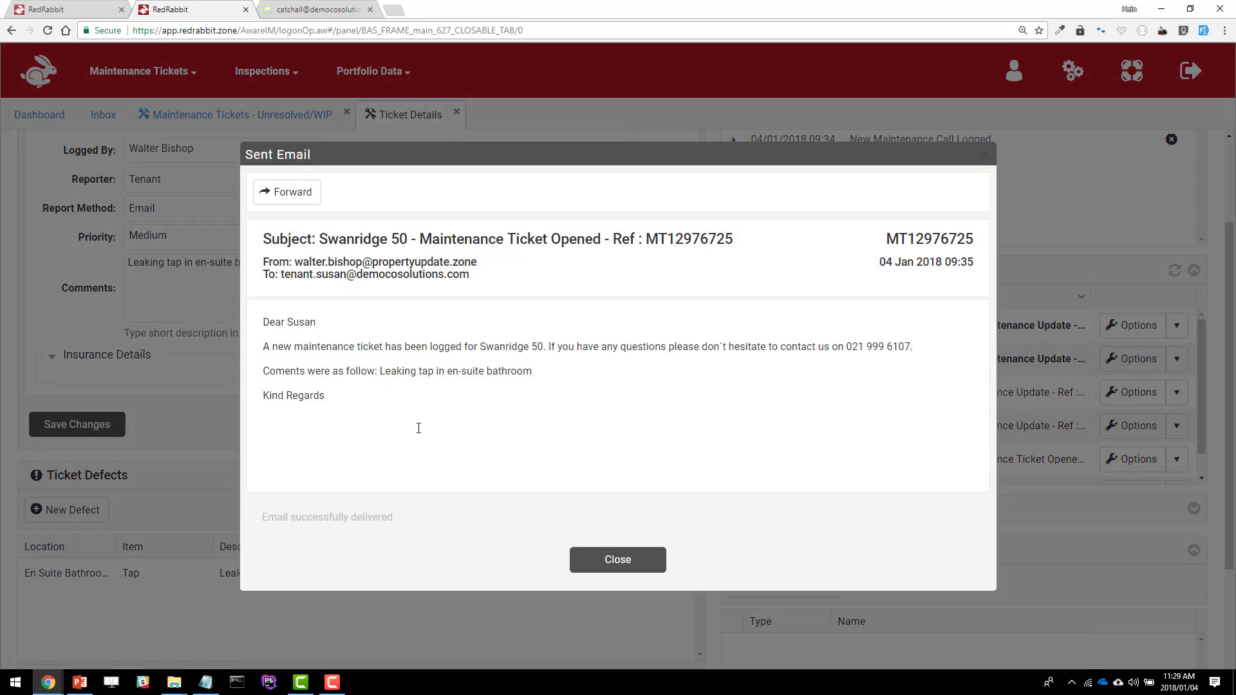
{"action": "left_click_drag", "start_coordinate": [385, 405], "coordinate": [257, 317]}
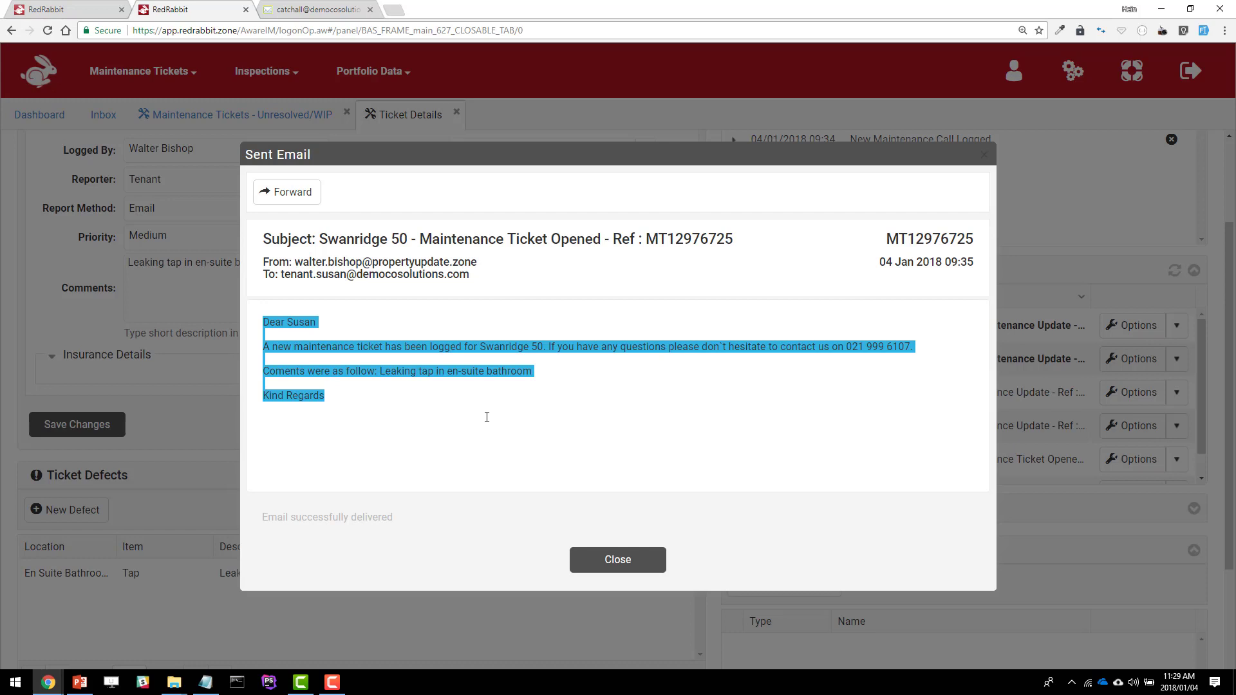
{"action": "left_click", "coordinate": [487, 418]}
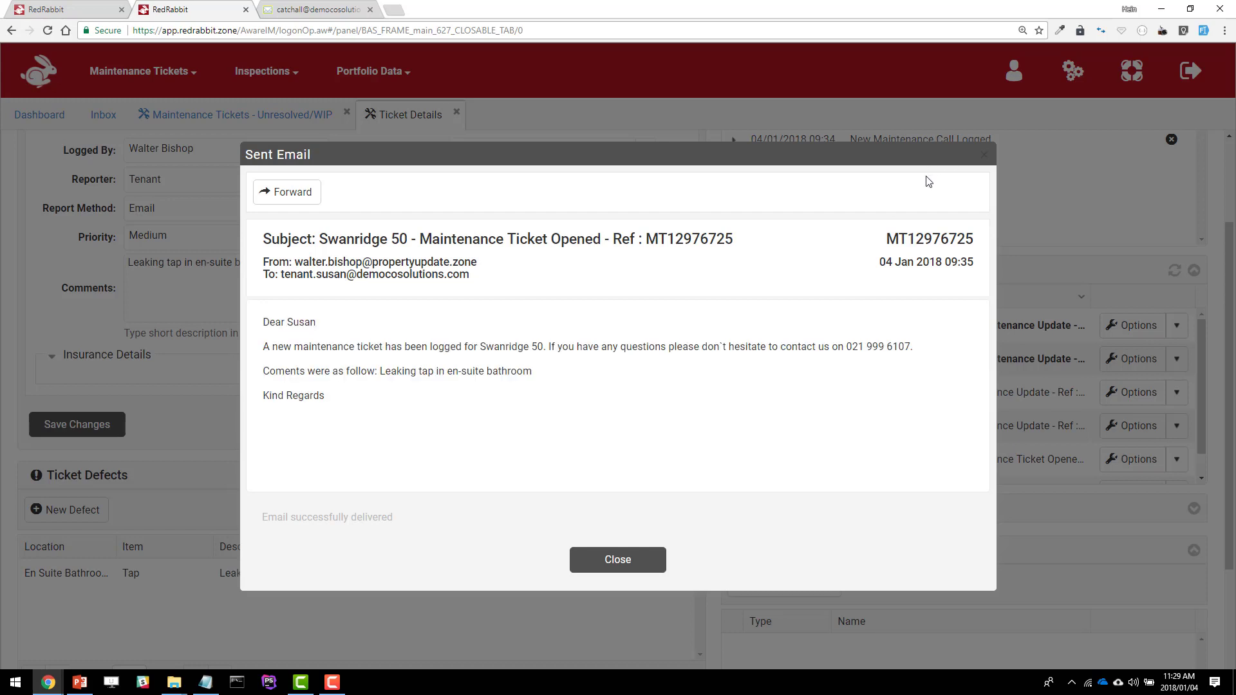
{"action": "left_click", "coordinate": [984, 157]}
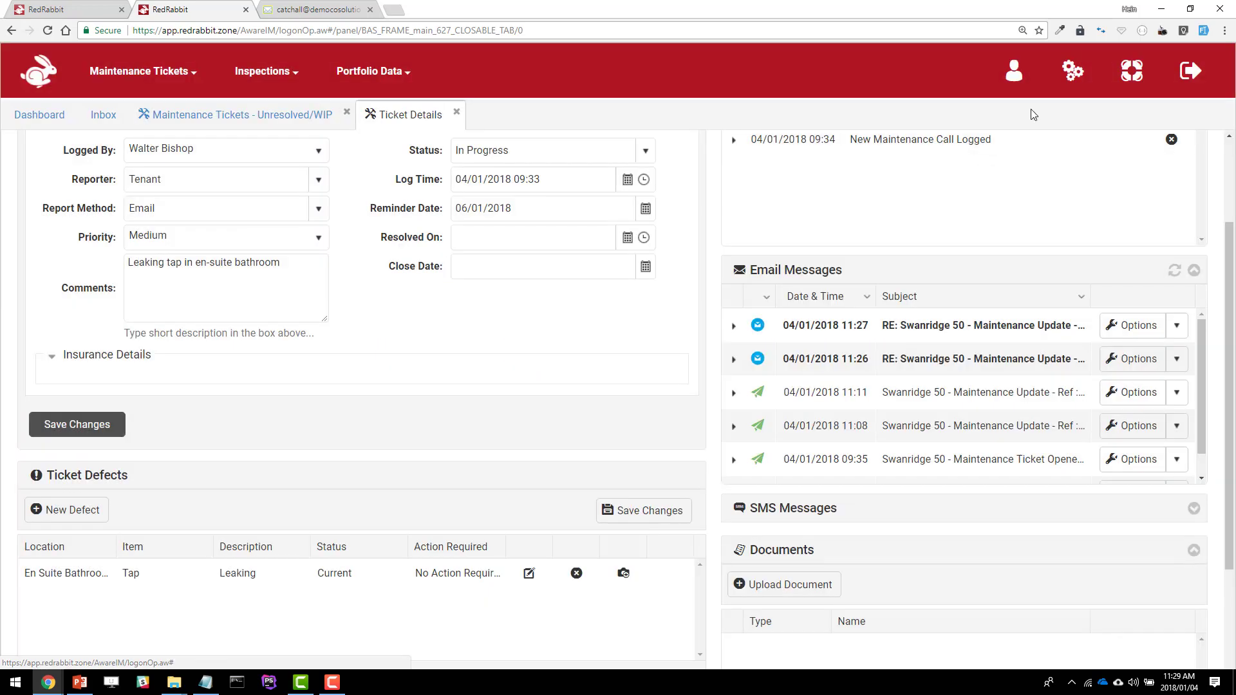
Open the tenant email template under Ticket Open Notification Defaults in the company's maintenance settings.
{"action": "left_click", "coordinate": [1072, 72]}
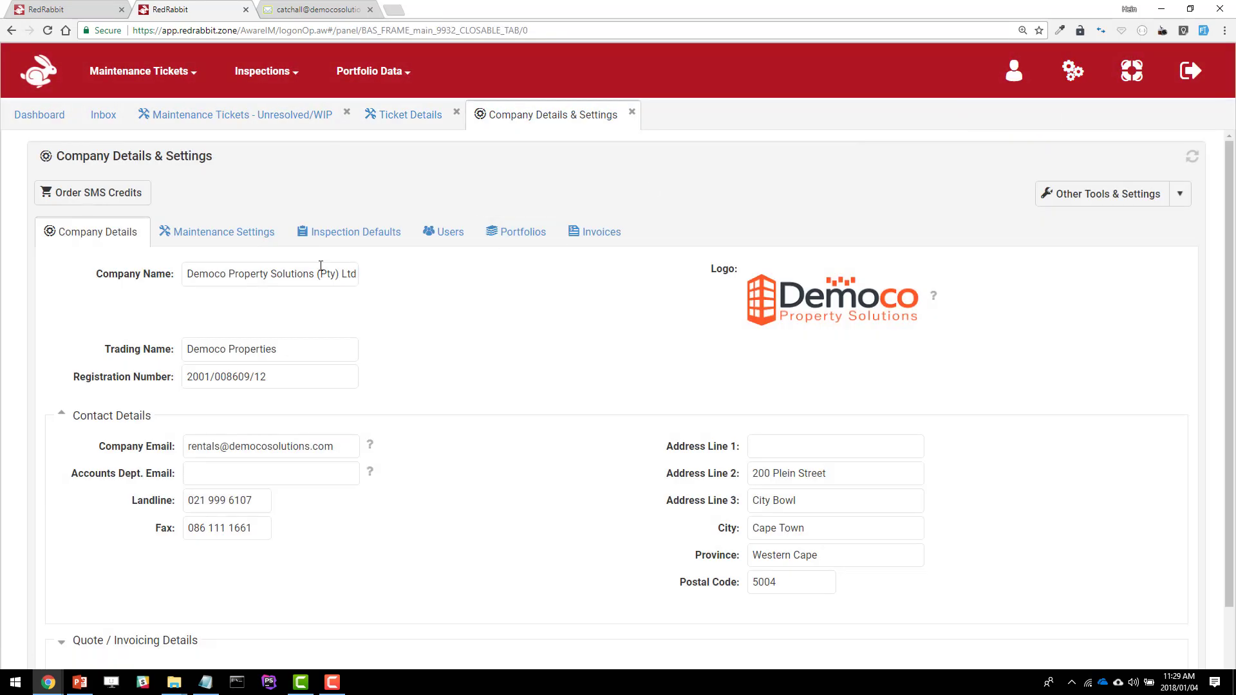
{"action": "left_click", "coordinate": [265, 242]}
{"action": "scroll", "coordinate": [509, 405], "scroll_direction": "down", "scroll_amount": 1}
{"action": "scroll", "coordinate": [509, 404], "scroll_direction": "down", "scroll_amount": 2}
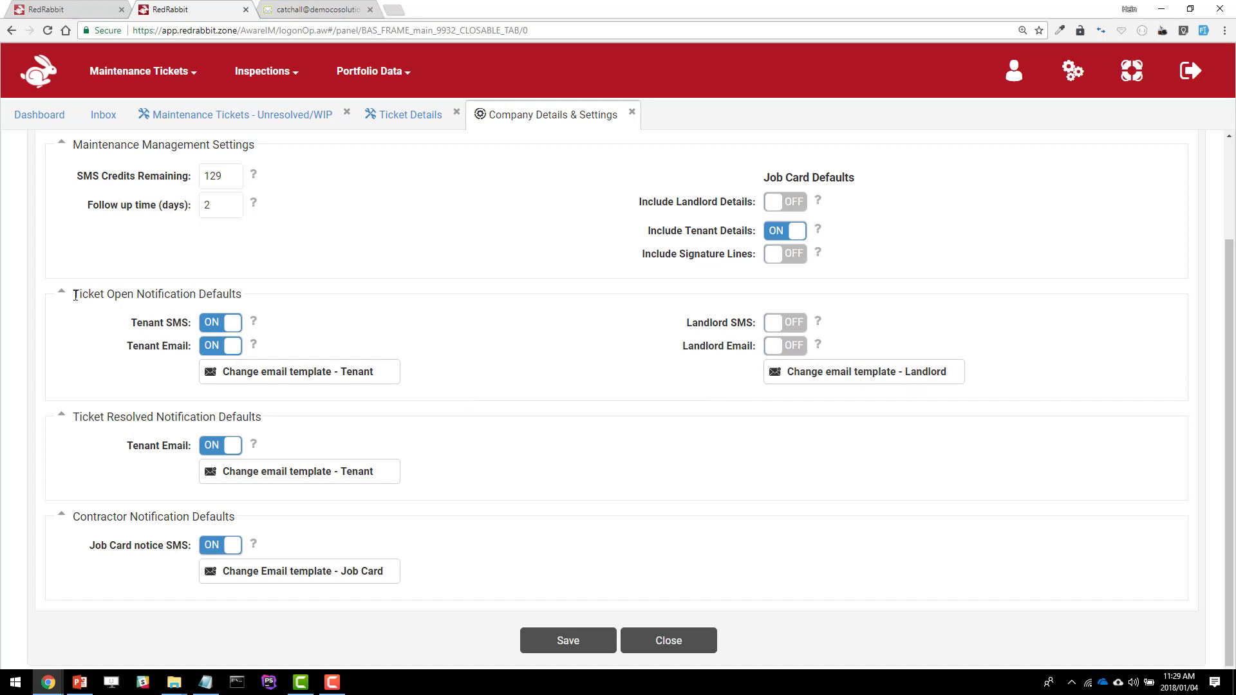
{"action": "left_click_drag", "start_coordinate": [72, 294], "coordinate": [240, 295]}
{"action": "left_click", "coordinate": [307, 313]}
{"action": "left_click", "coordinate": [296, 376]}
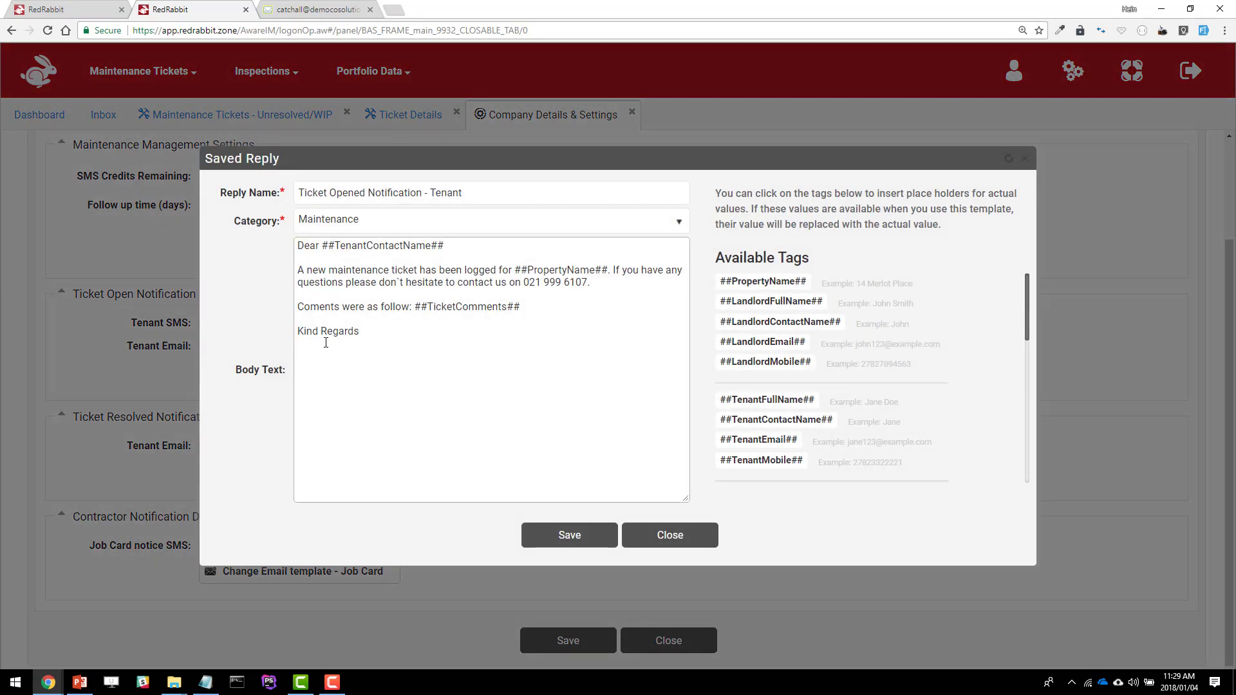
Examine the template's body text, its ##TenantContactName## and ##PropertyName## placeholders, and the list of available tags.
{"action": "left_click_drag", "start_coordinate": [393, 348], "coordinate": [250, 229]}
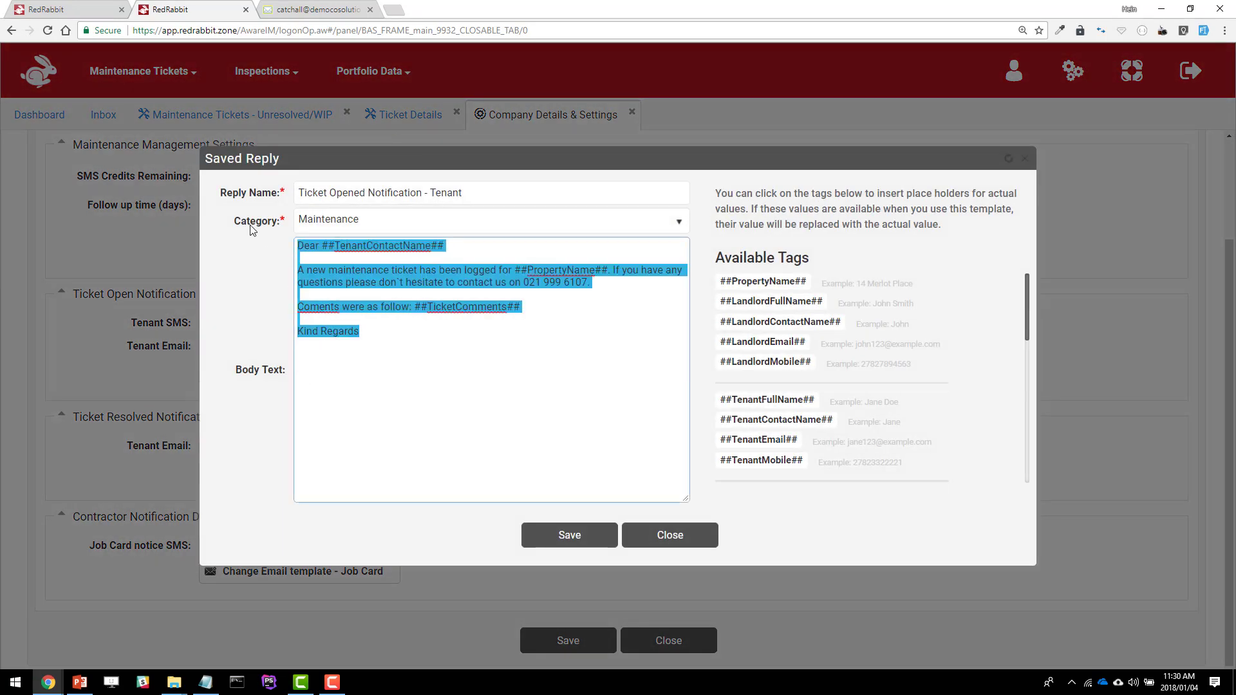
{"action": "left_click", "coordinate": [431, 325]}
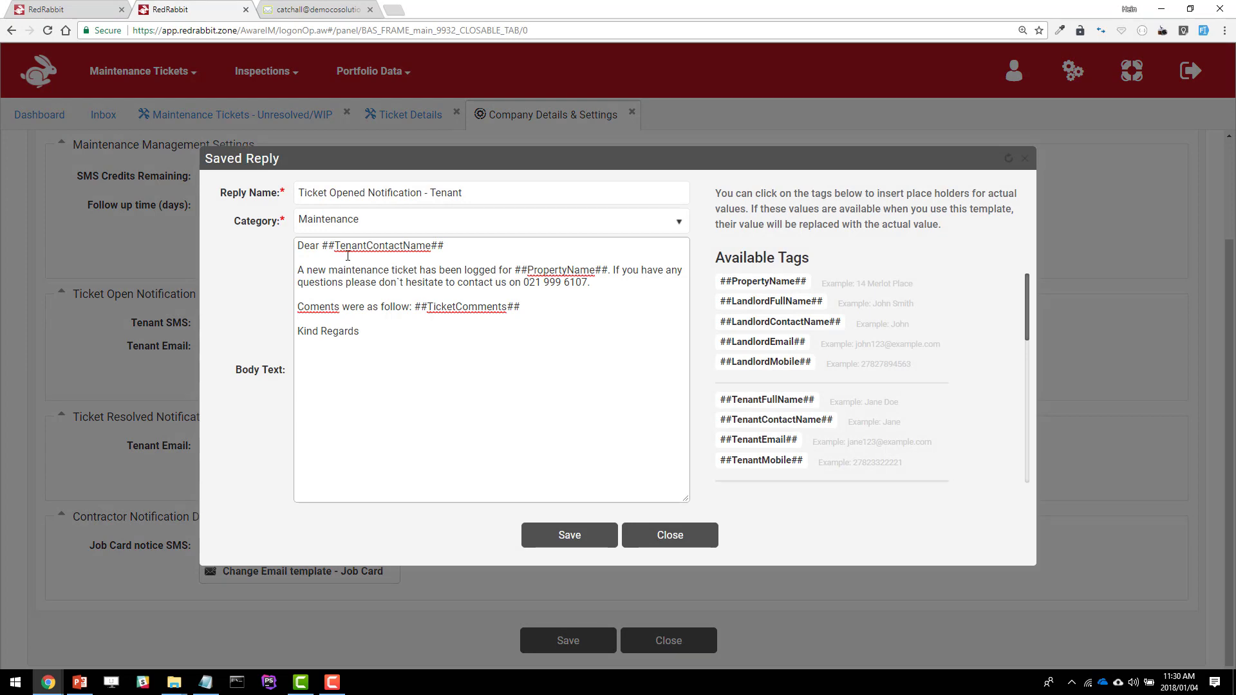
{"action": "left_click_drag", "start_coordinate": [323, 247], "coordinate": [607, 270]}
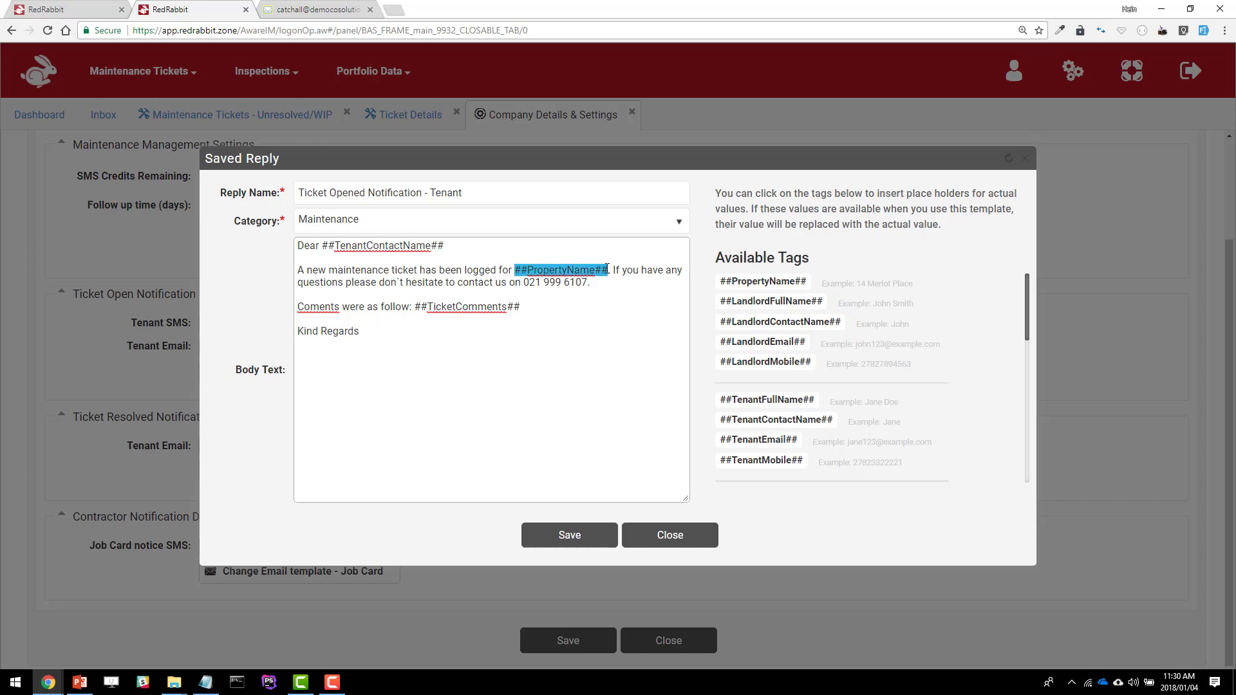
{"action": "left_click", "coordinate": [587, 349]}
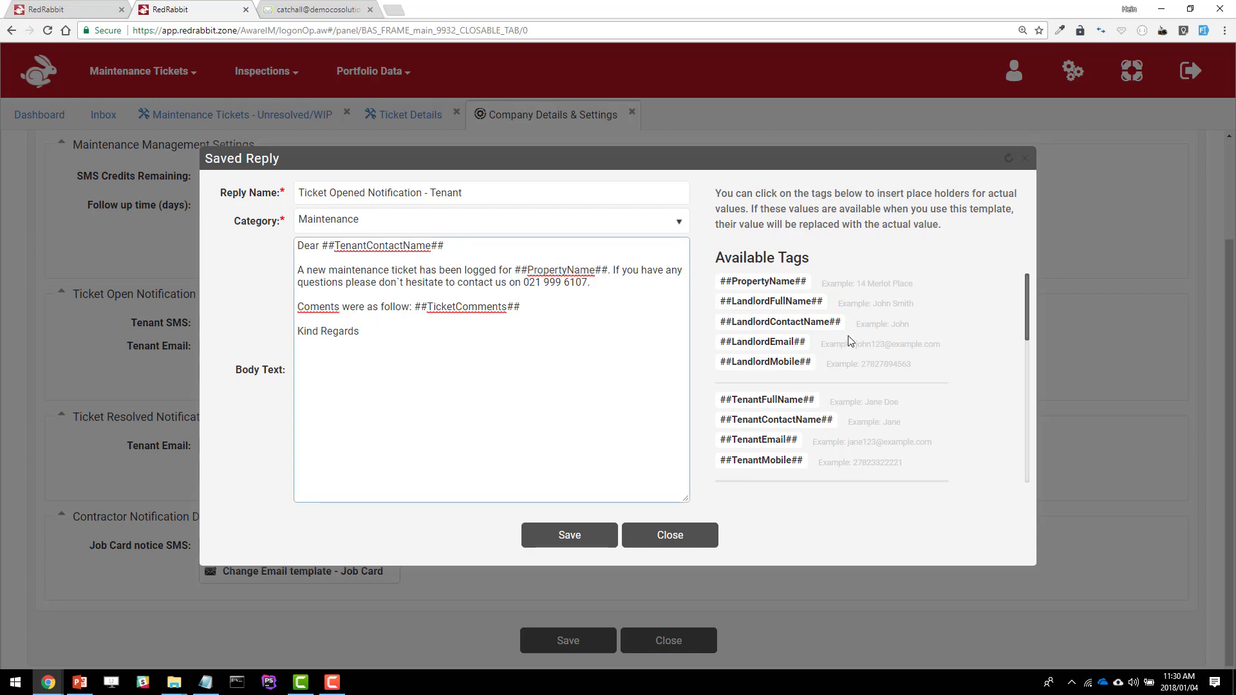
{"action": "scroll", "coordinate": [848, 334], "scroll_direction": "down", "scroll_amount": 3}
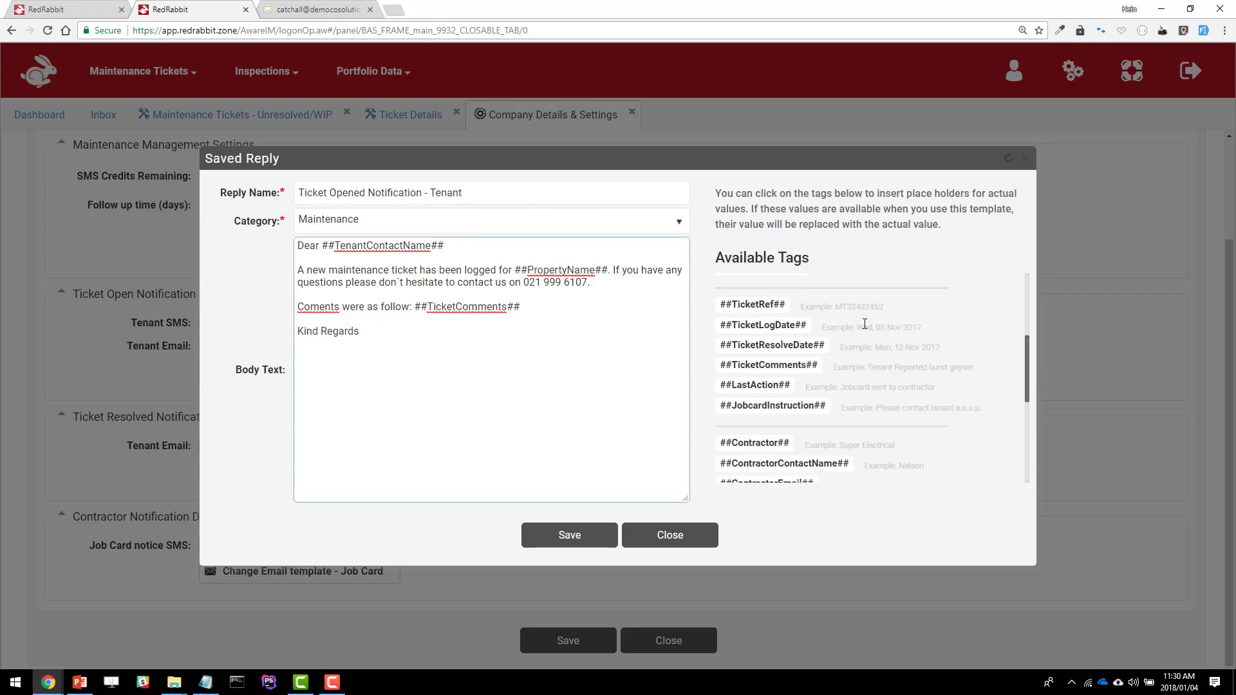
{"action": "scroll", "coordinate": [862, 328], "scroll_direction": "down", "scroll_amount": 5}
{"action": "scroll", "coordinate": [863, 328], "scroll_direction": "up", "scroll_amount": 8}
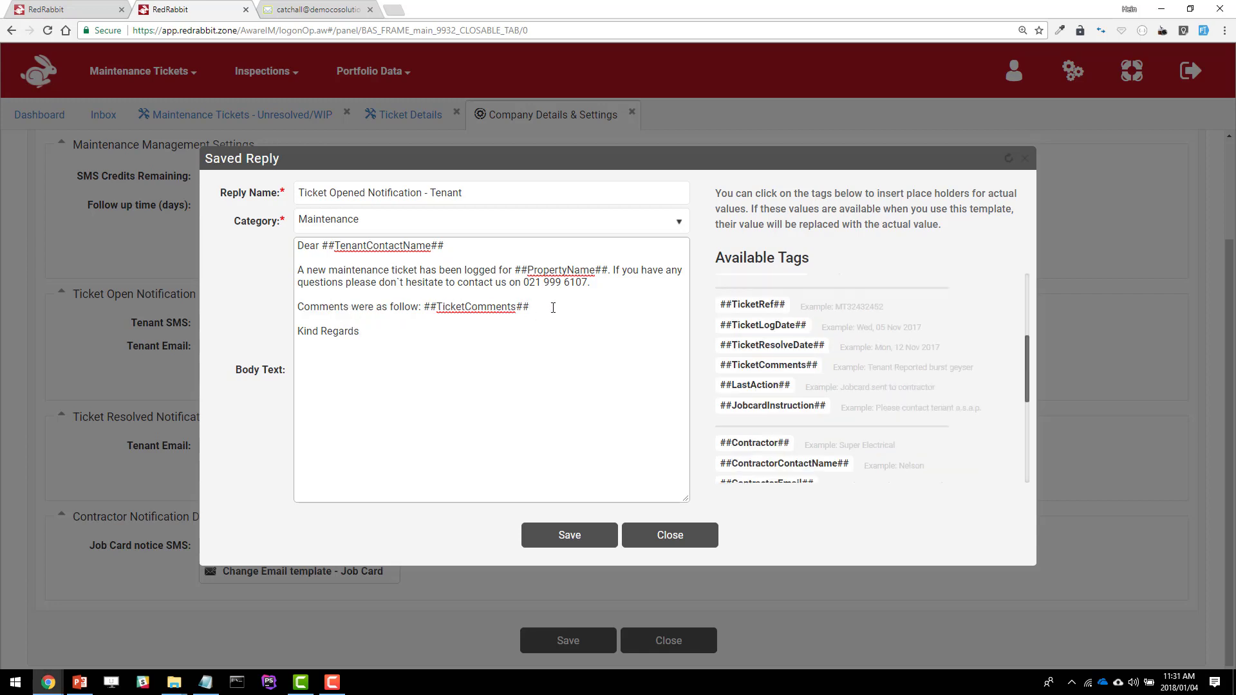
End the comments line with a period and add the paragraph "The ticket reference number is: ##TicketRef##" below it.
{"action": "key", "text": "Return"}
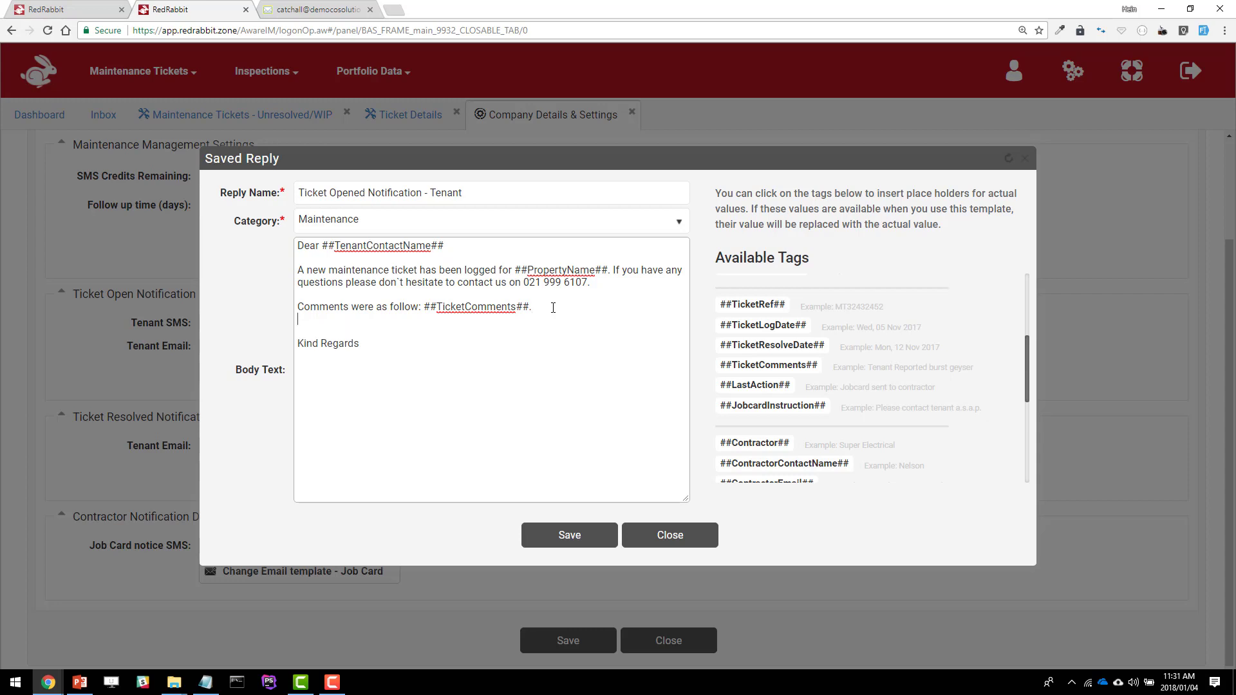
{"action": "key", "text": "Return"}
{"action": "type", "text": "The"}
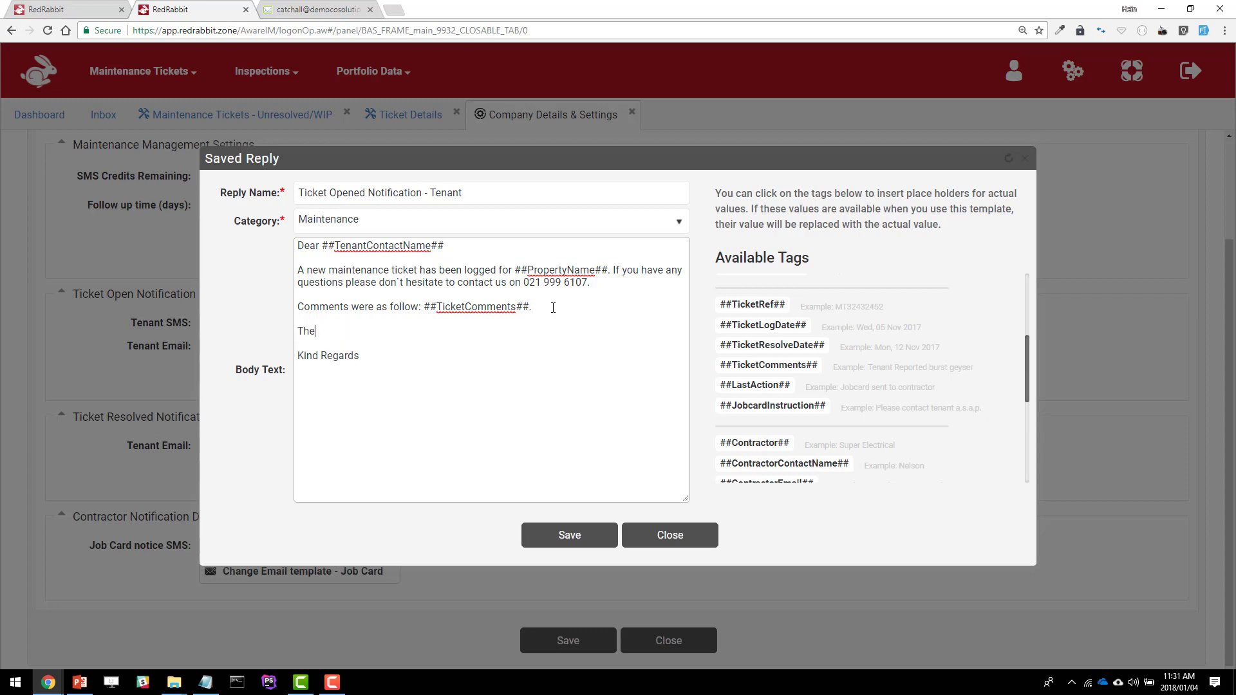
{"action": "type", "text": " ticket reference number is"}
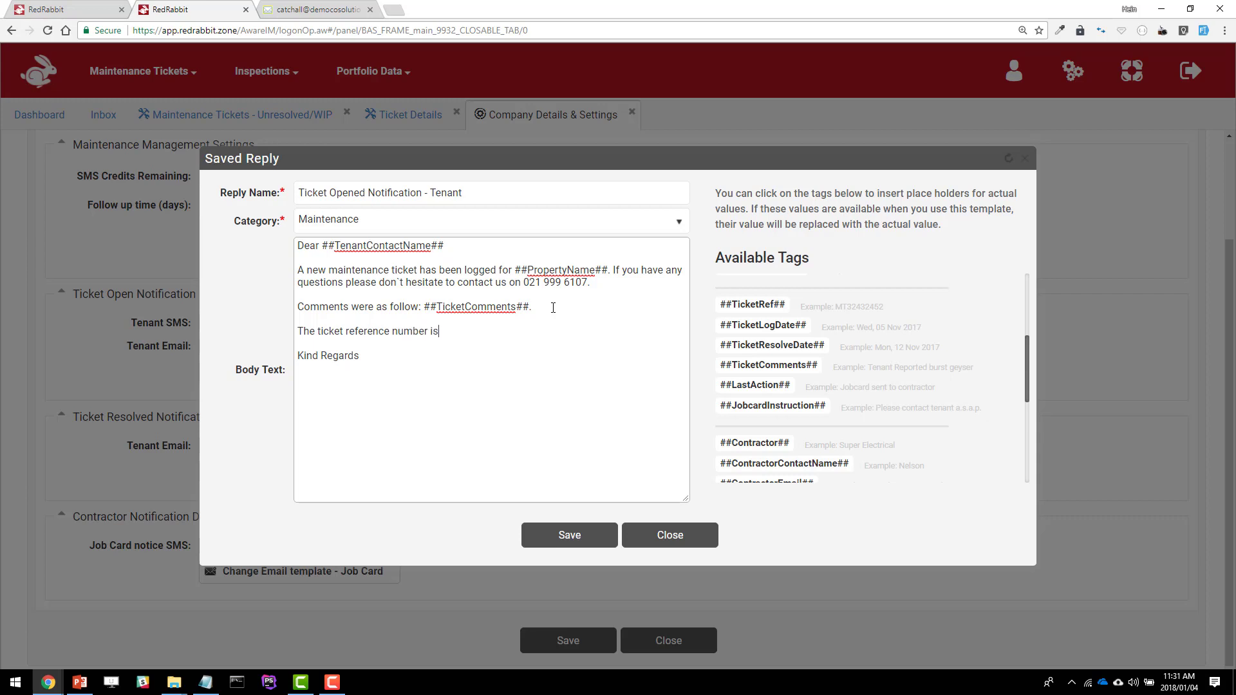
{"action": "type", "text": ":"}
{"action": "left_click", "coordinate": [753, 305]}
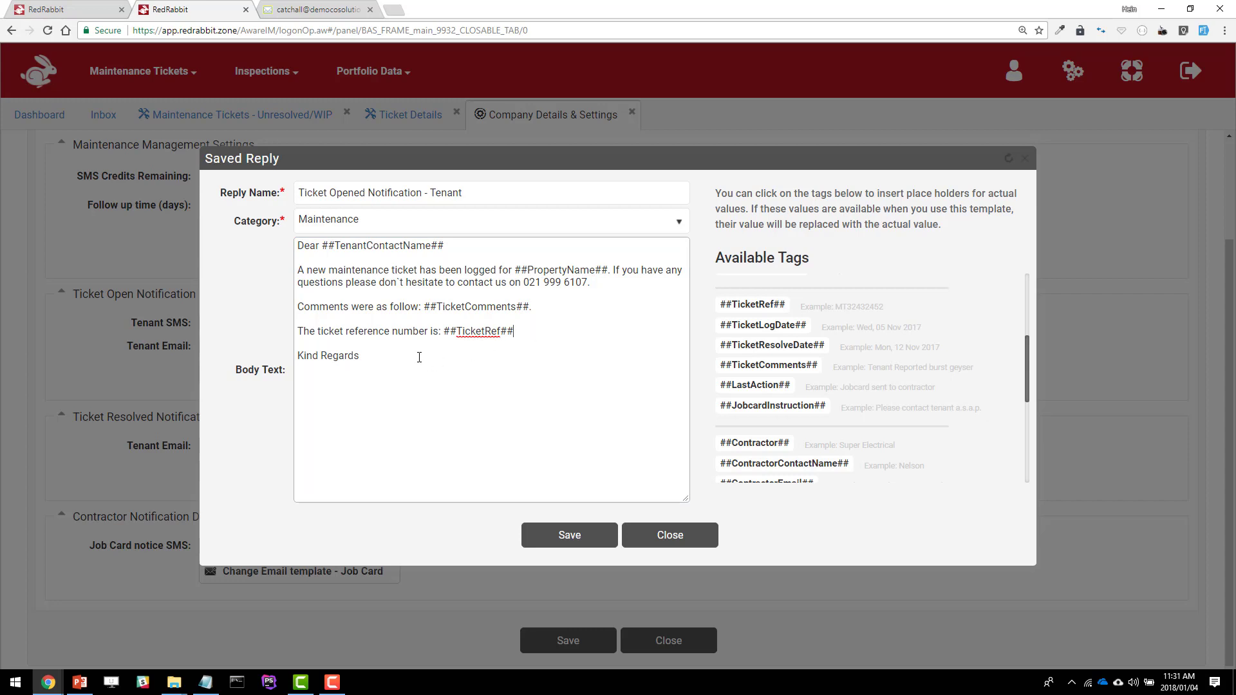
Add the signature lines ##UserName##, ##CompanyTradingName## and ##UserLandline## below "Kind Regards" and save the template.
{"action": "scroll", "coordinate": [792, 402], "scroll_direction": "down", "scroll_amount": 4}
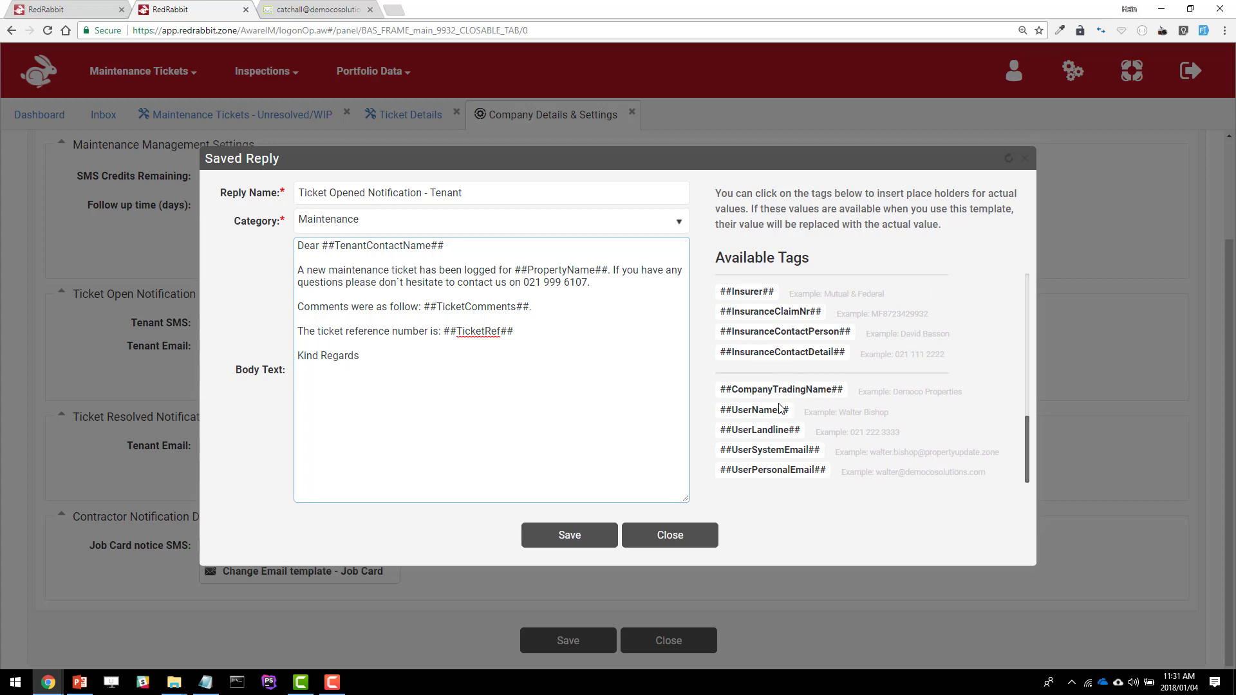
{"action": "left_click", "coordinate": [764, 412]}
{"action": "left_click", "coordinate": [763, 390]}
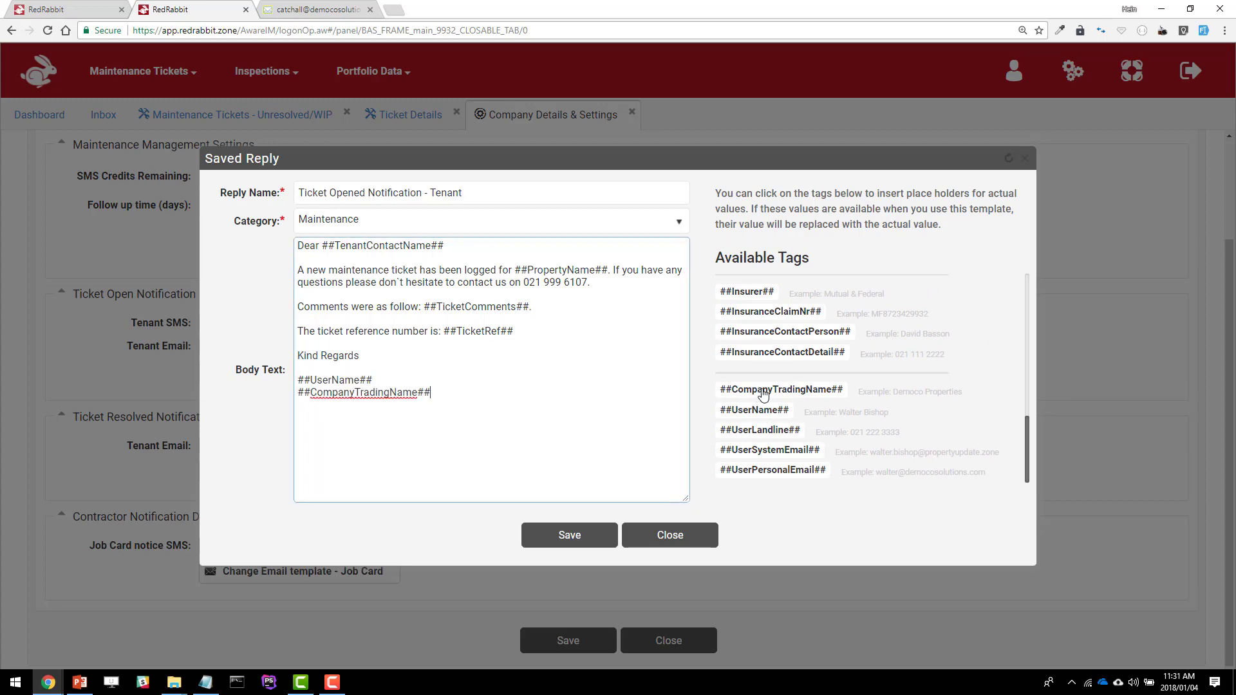
{"action": "left_click", "coordinate": [768, 431]}
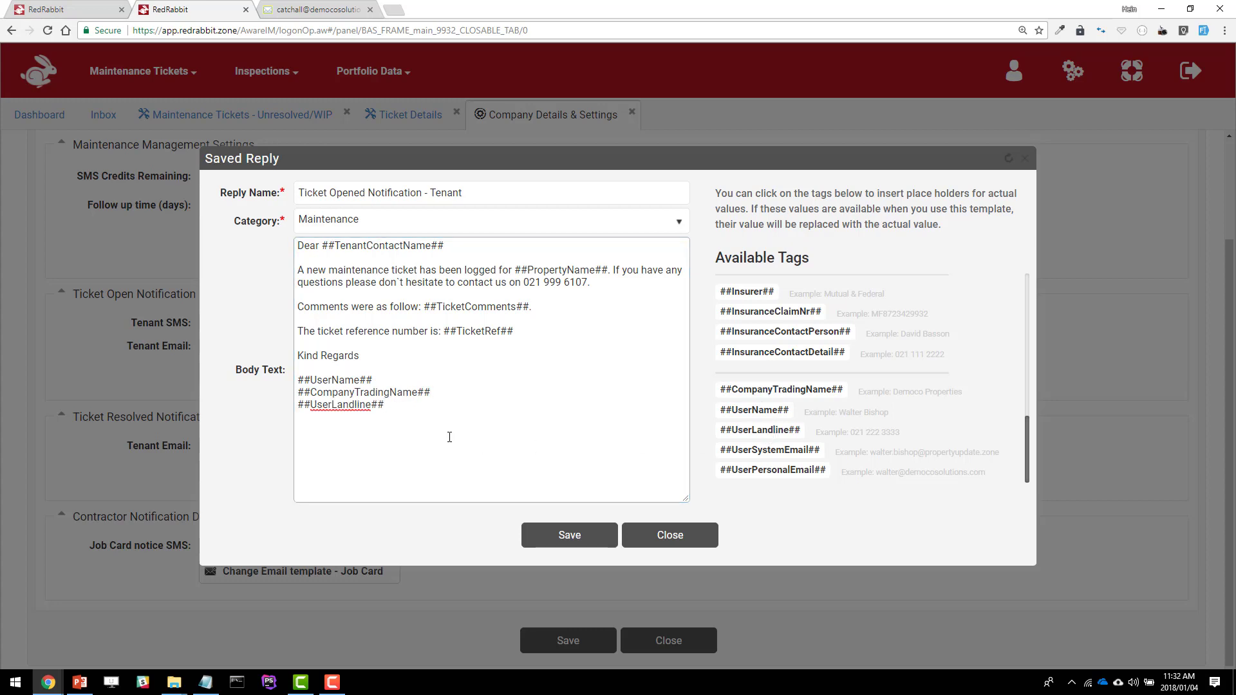
{"action": "left_click", "coordinate": [570, 536]}
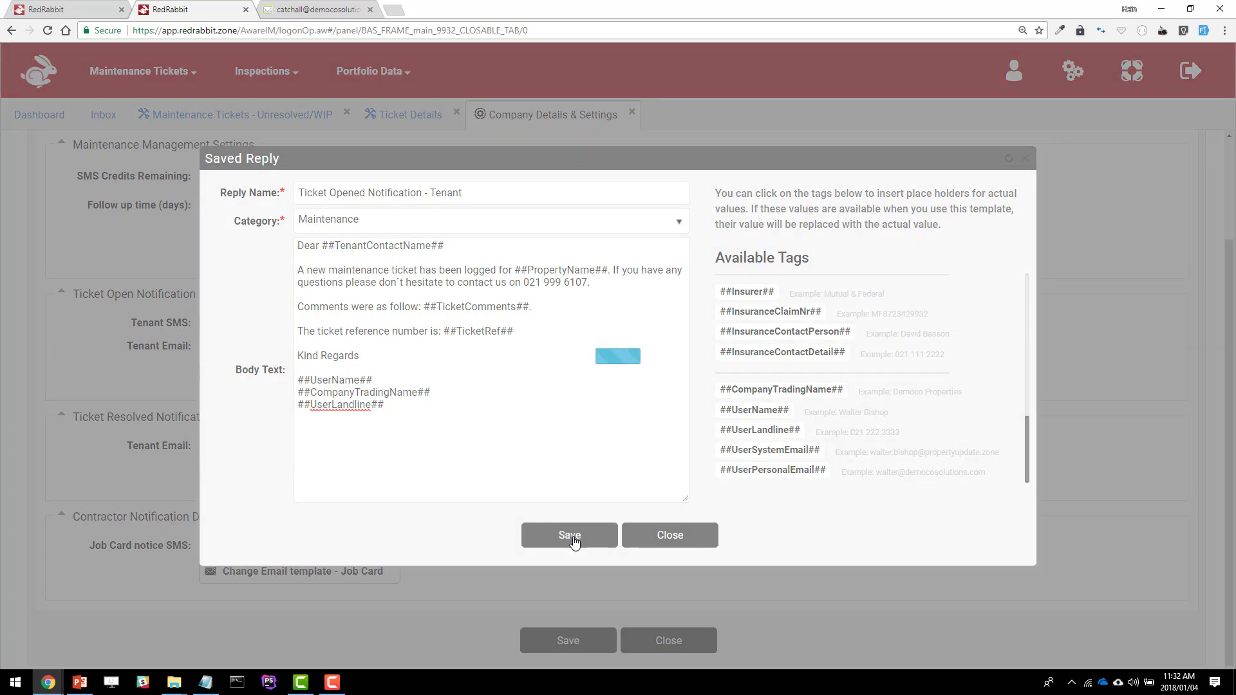
Start a new maintenance ticket from the dashboard for the property 144 Newton.
{"action": "scroll", "coordinate": [534, 476], "scroll_direction": "up", "scroll_amount": 2}
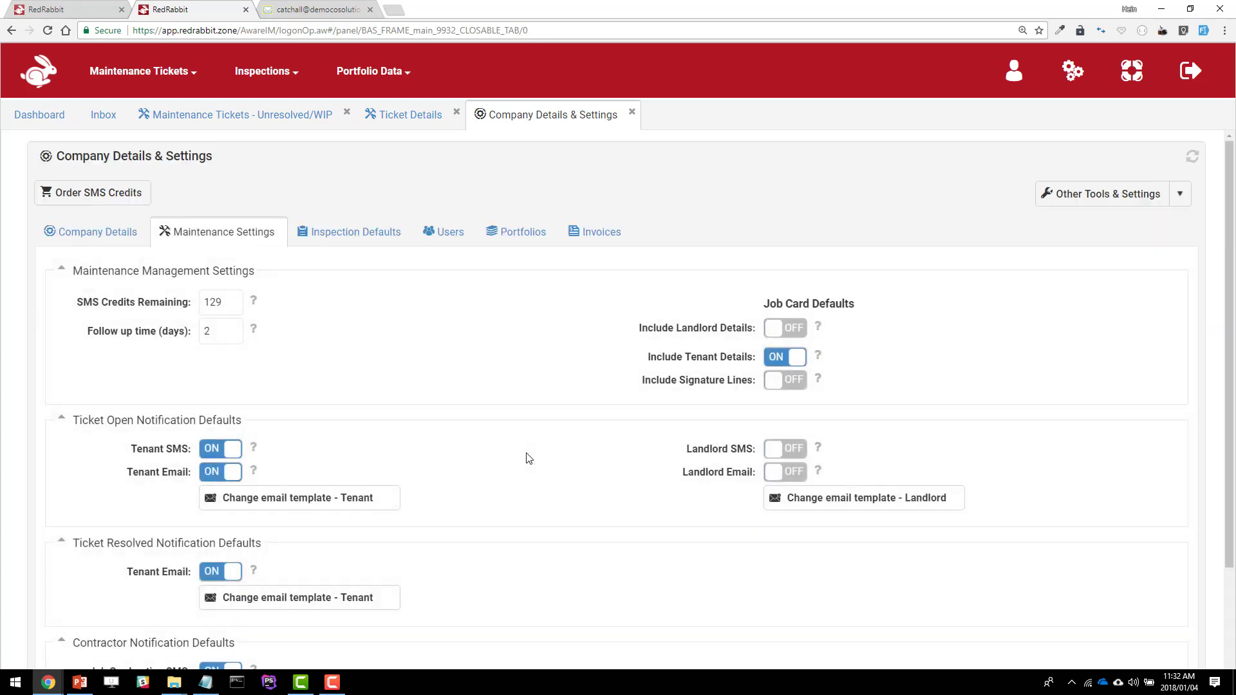
{"action": "left_click", "coordinate": [44, 115]}
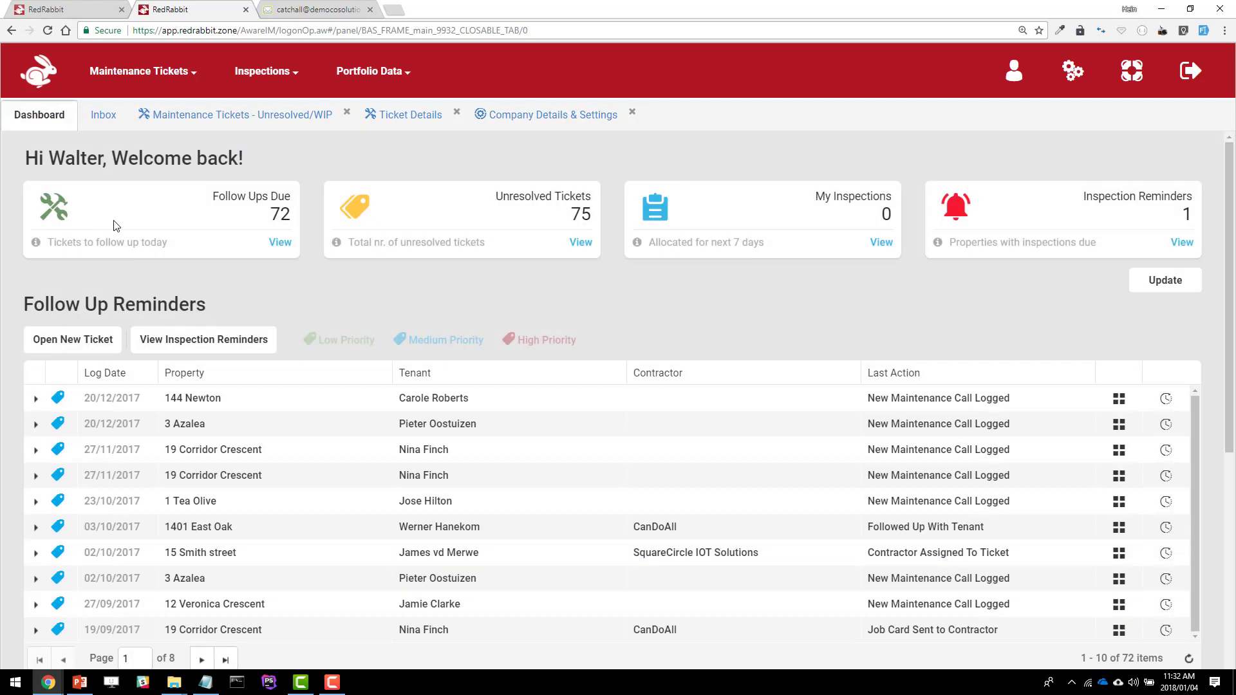
{"action": "left_click", "coordinate": [94, 337]}
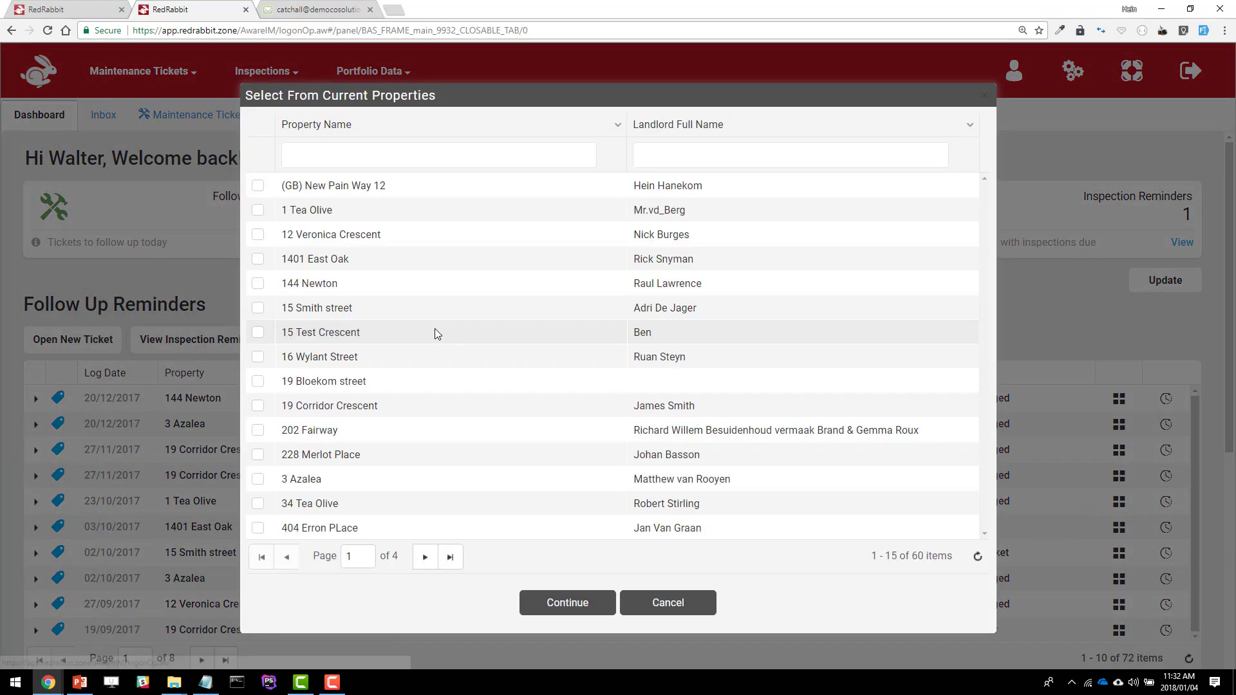
{"action": "left_click", "coordinate": [332, 286]}
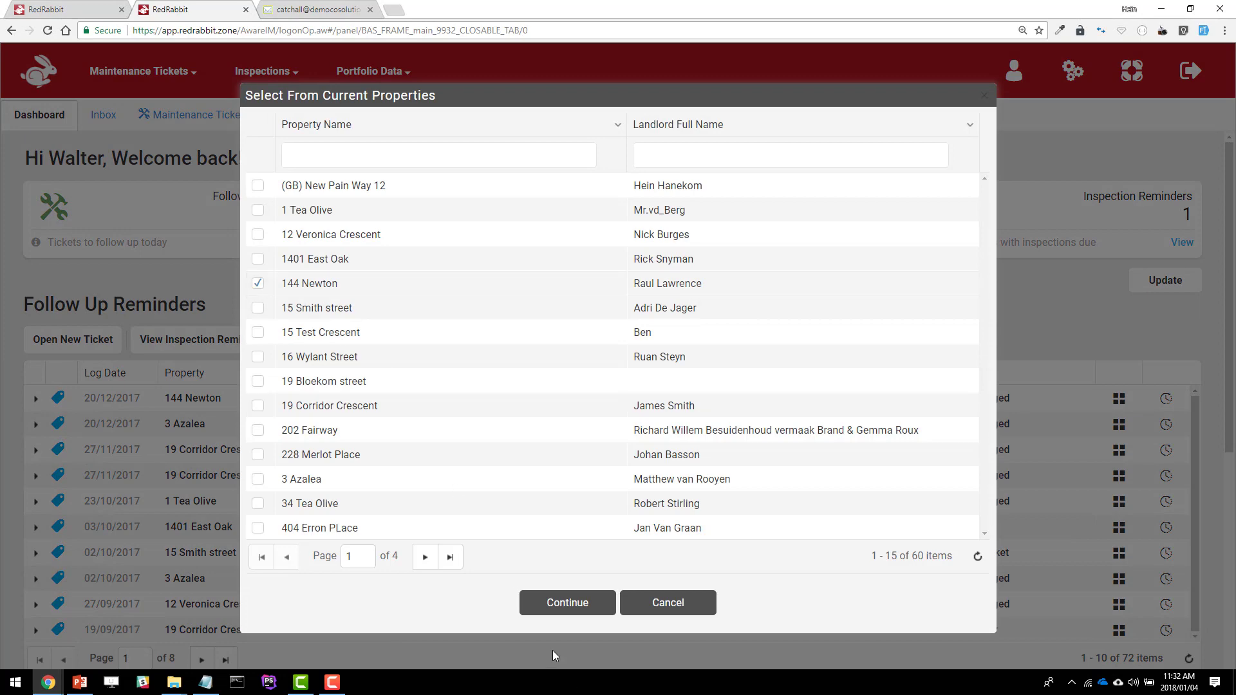
{"action": "left_click", "coordinate": [570, 601]}
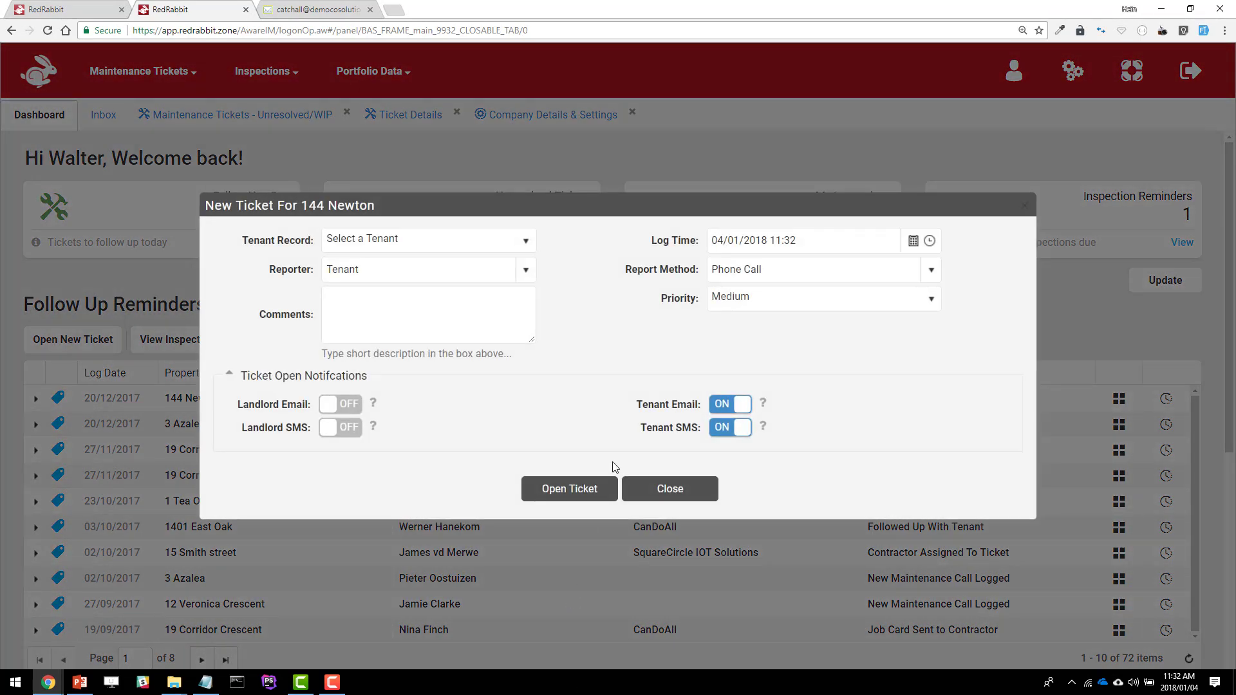
Select the property's tenant record, choose Tenant as reporter, turn off the Tenant SMS notification and open the ticket.
{"action": "left_click", "coordinate": [374, 240]}
{"action": "left_click", "coordinate": [373, 283]}
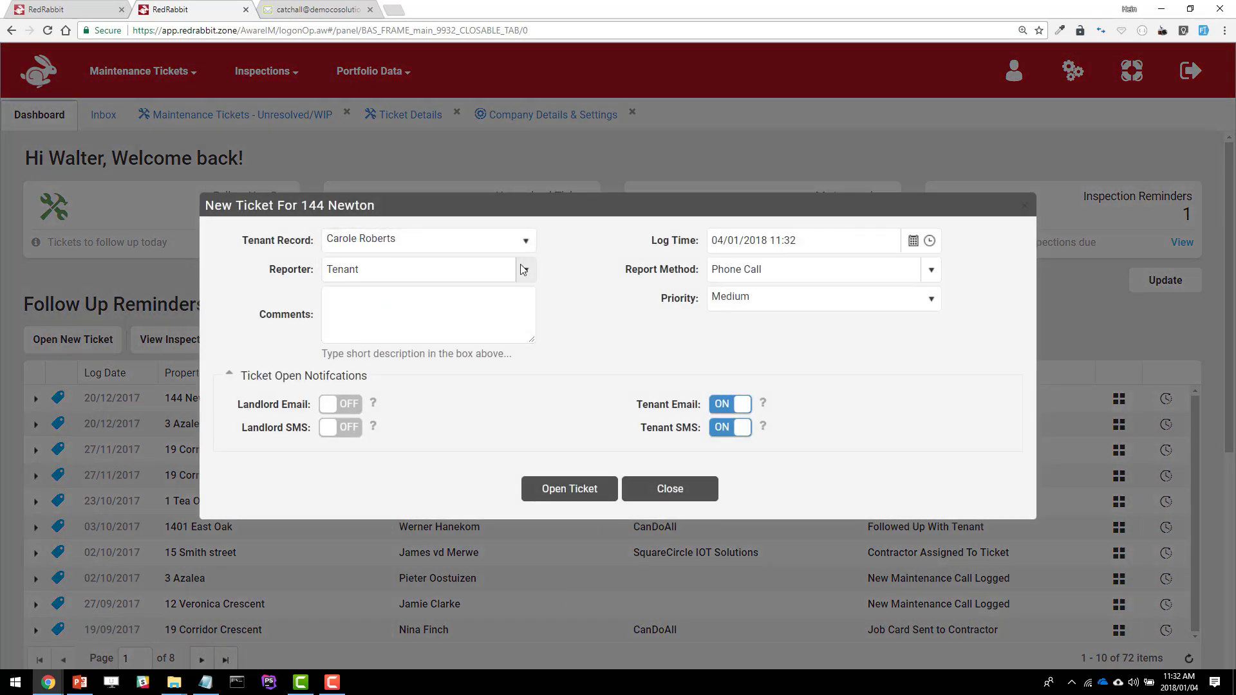
{"action": "left_click", "coordinate": [517, 271]}
{"action": "left_click", "coordinate": [368, 294]}
{"action": "left_click", "coordinate": [726, 426]}
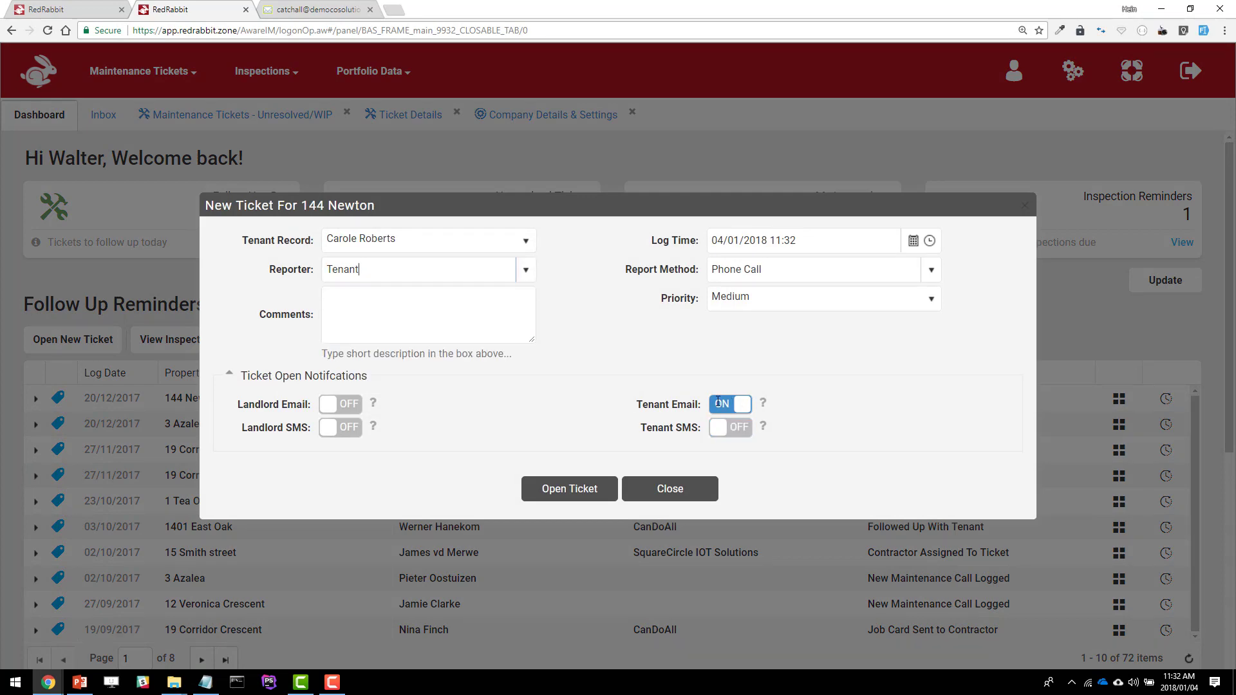
{"action": "left_click", "coordinate": [566, 492]}
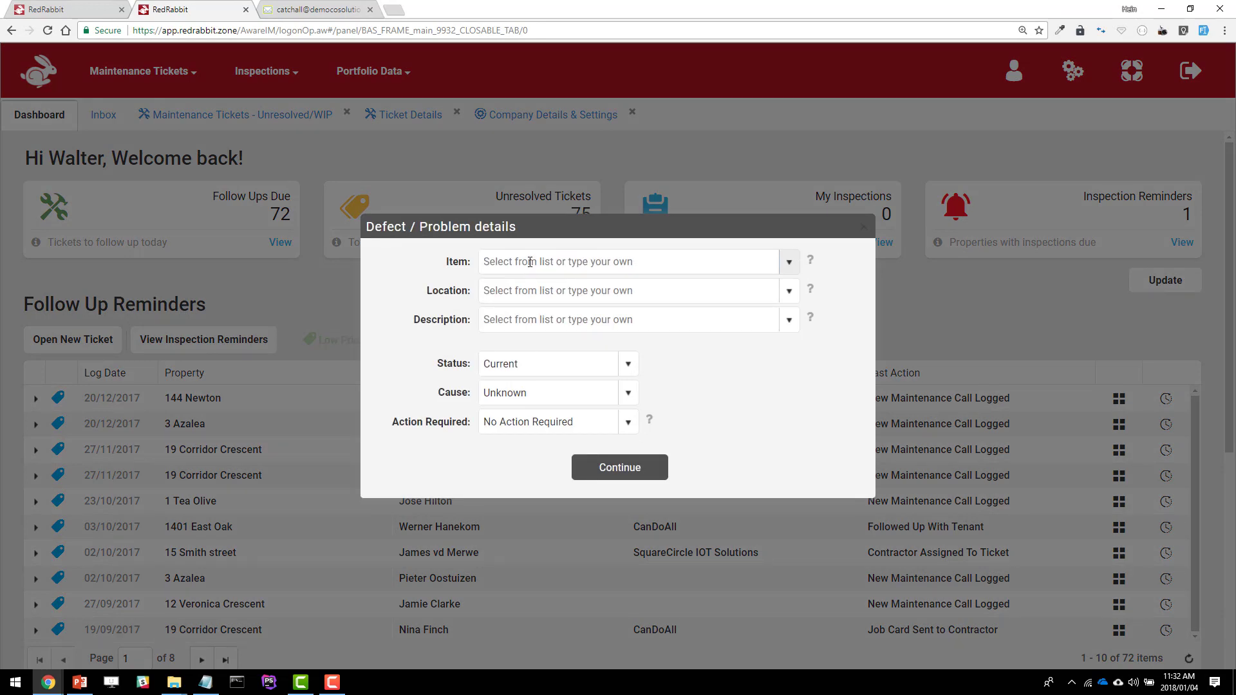
Record the ticket's defect with item Wall, location Living Area and description Dirty, and finish without adding more defects.
{"action": "type", "text": "Wall"}
{"action": "key", "text": "Tab"}
{"action": "type", "text": "Living Area"}
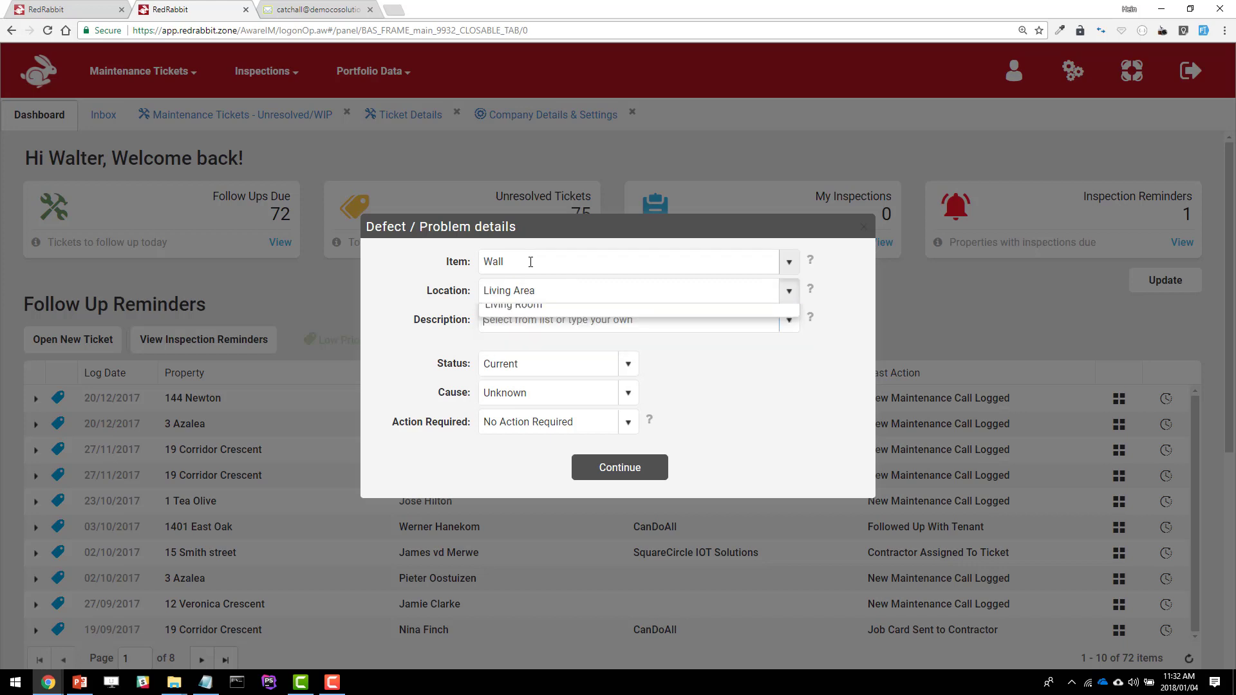
{"action": "key", "text": "Tab"}
{"action": "type", "text": "Dirty"}
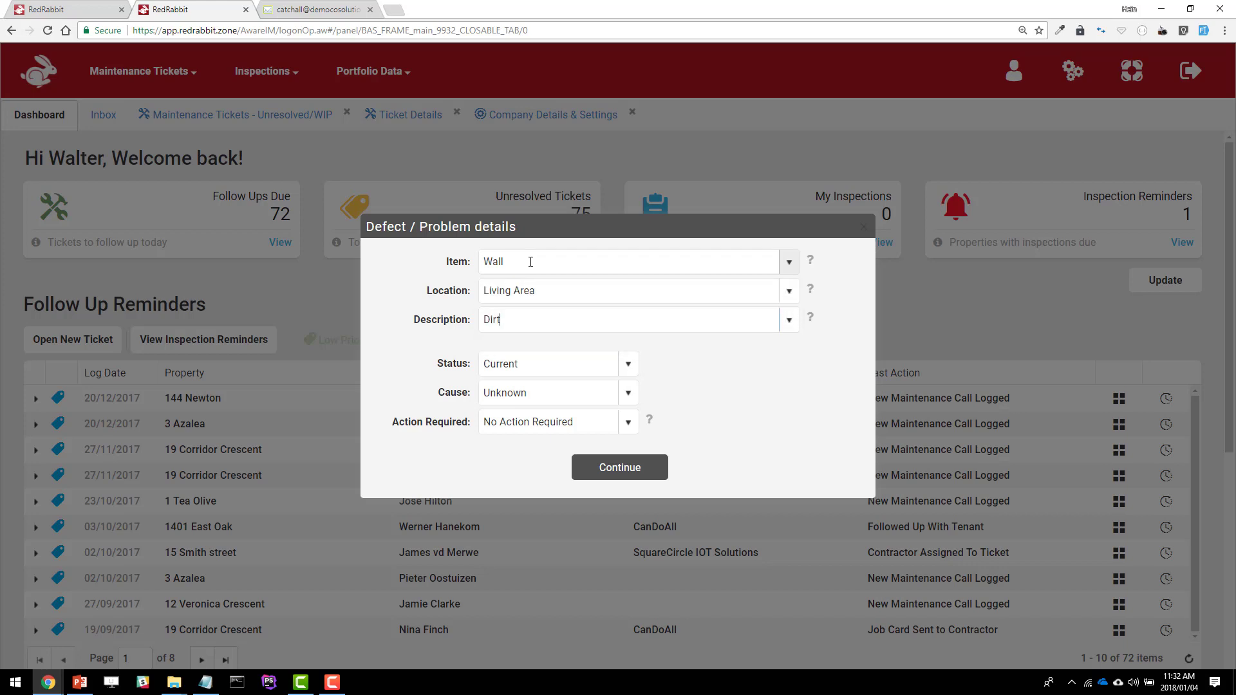
{"action": "left_click", "coordinate": [636, 469]}
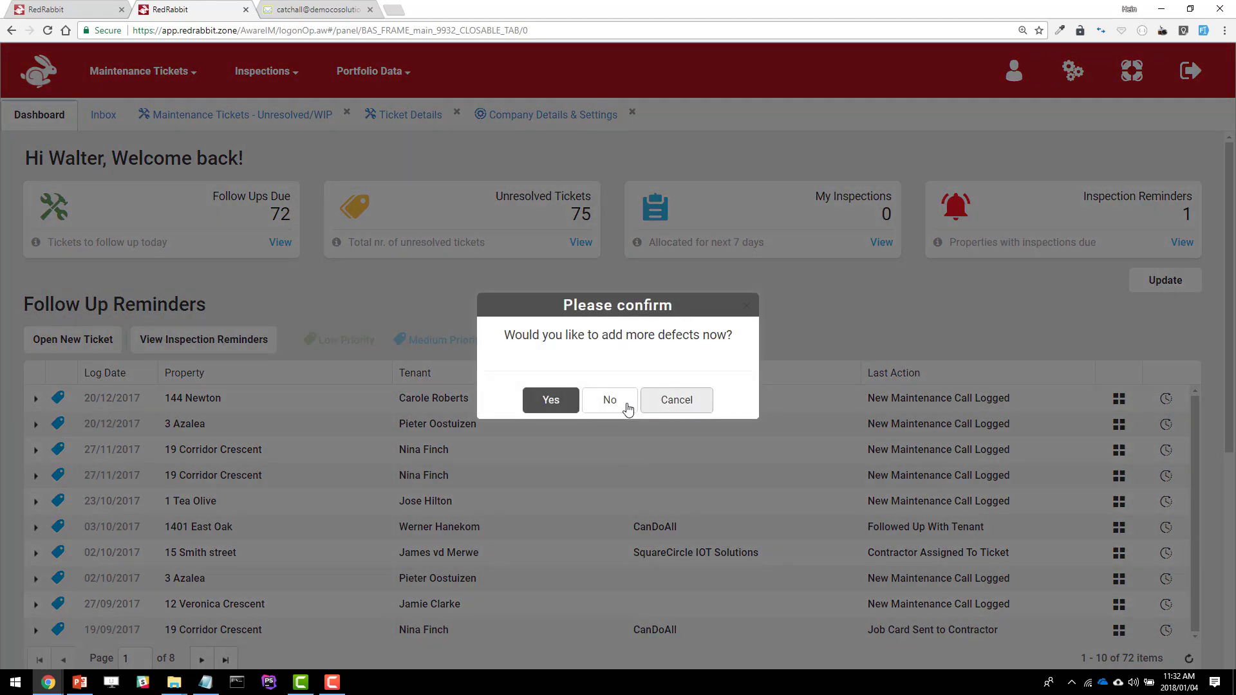
{"action": "left_click", "coordinate": [627, 410]}
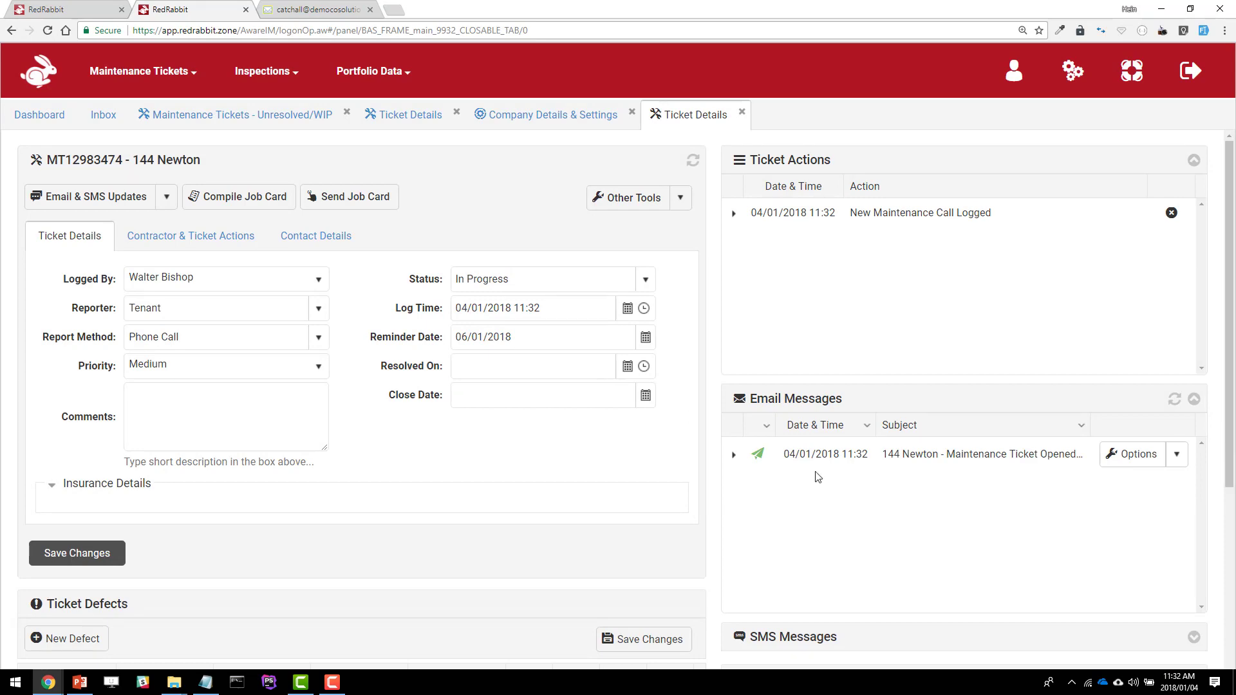
Check the merged tag values in the ticket's sent email, close it and expand the ticket's insurance details.
{"action": "double_click", "coordinate": [1000, 464]}
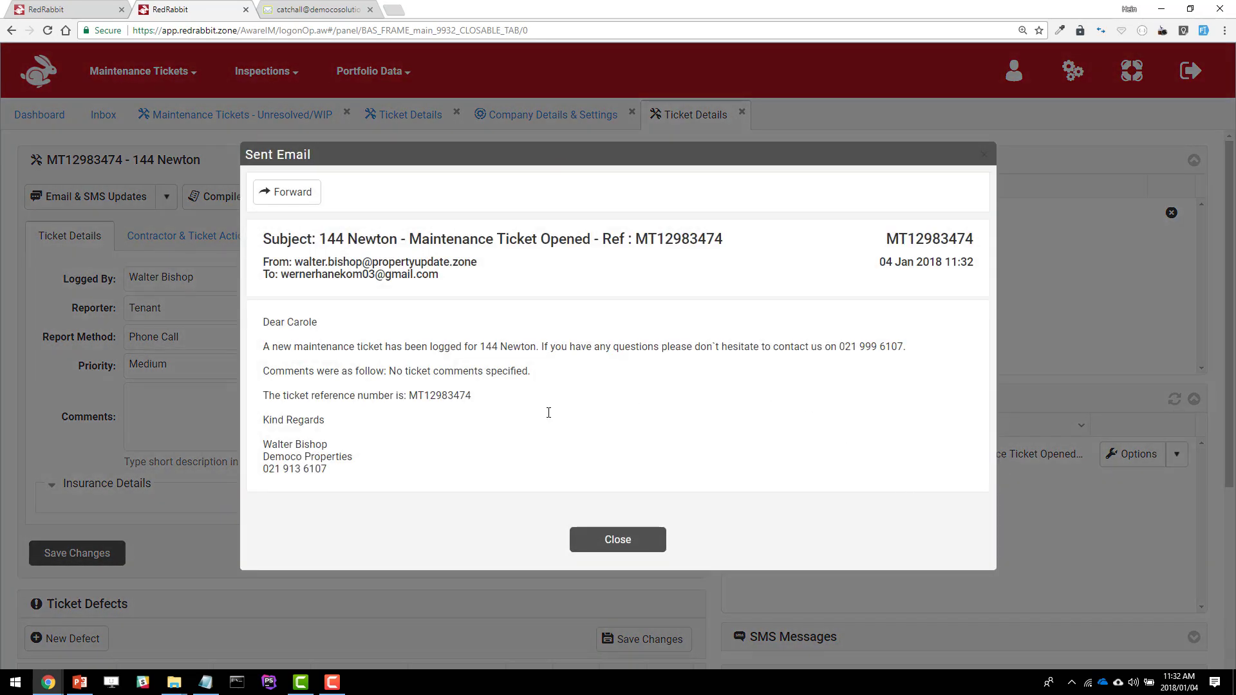
{"action": "left_click_drag", "start_coordinate": [289, 321], "coordinate": [318, 322]}
{"action": "left_click_drag", "start_coordinate": [479, 351], "coordinate": [532, 351]}
{"action": "left_click_drag", "start_coordinate": [390, 370], "coordinate": [262, 358]}
{"action": "left_click_drag", "start_coordinate": [543, 369], "coordinate": [540, 371]}
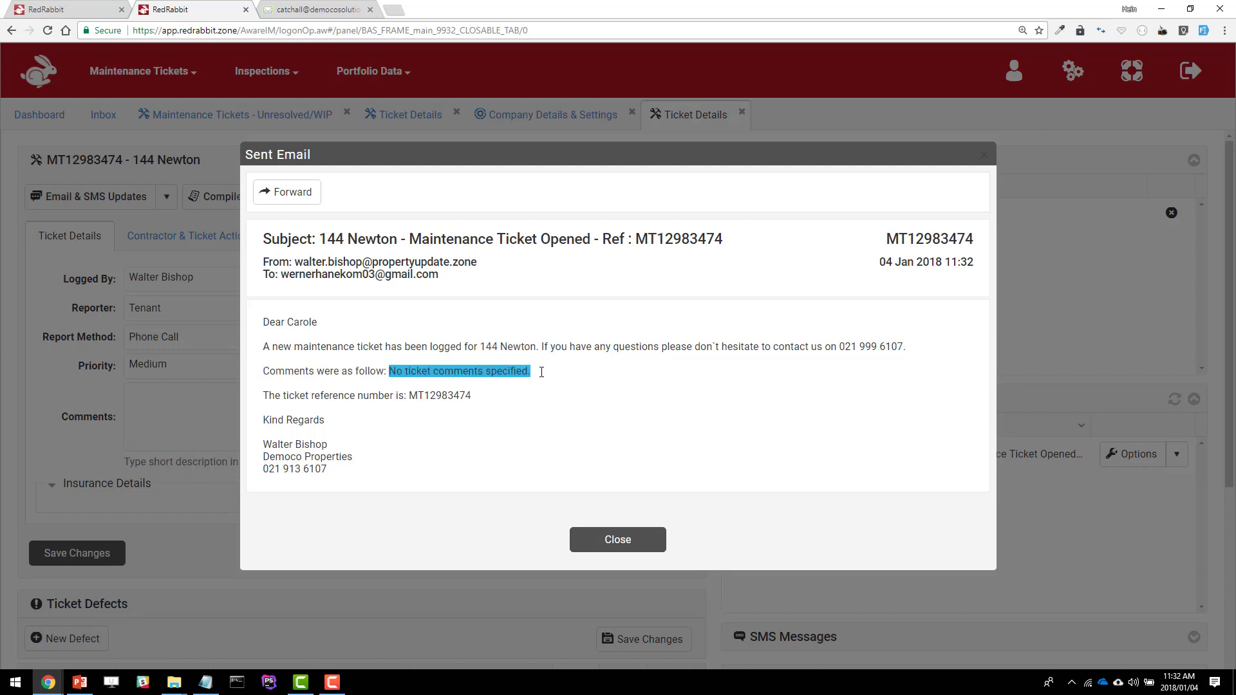
{"action": "left_click", "coordinate": [434, 371]}
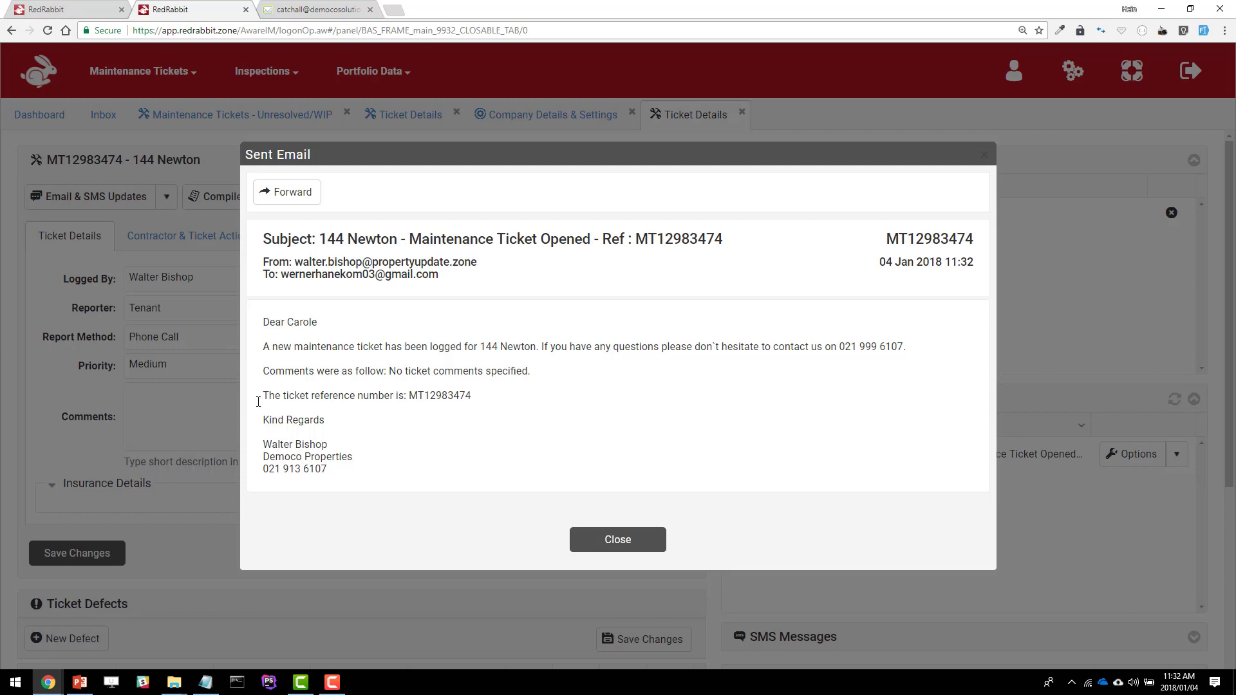
{"action": "left_click_drag", "start_coordinate": [258, 401], "coordinate": [474, 396]}
{"action": "left_click", "coordinate": [483, 397]}
{"action": "left_click_drag", "start_coordinate": [325, 468], "coordinate": [251, 443]}
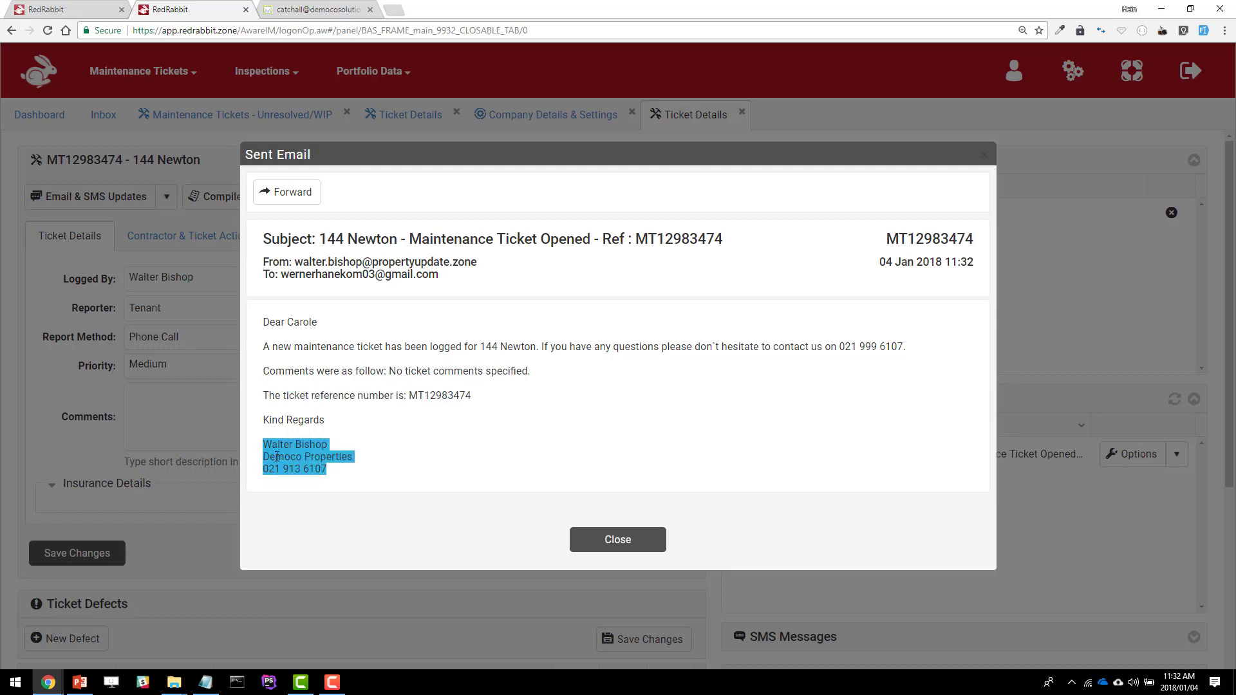
{"action": "left_click", "coordinate": [374, 480]}
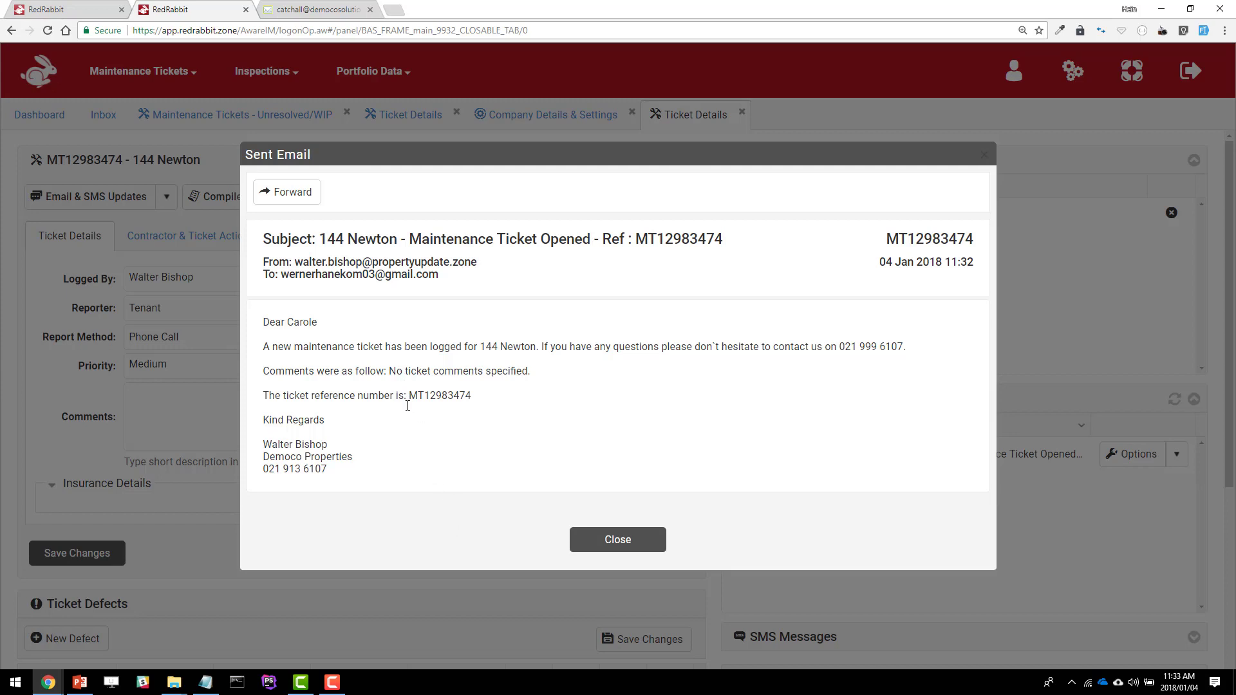
{"action": "left_click", "coordinate": [611, 541]}
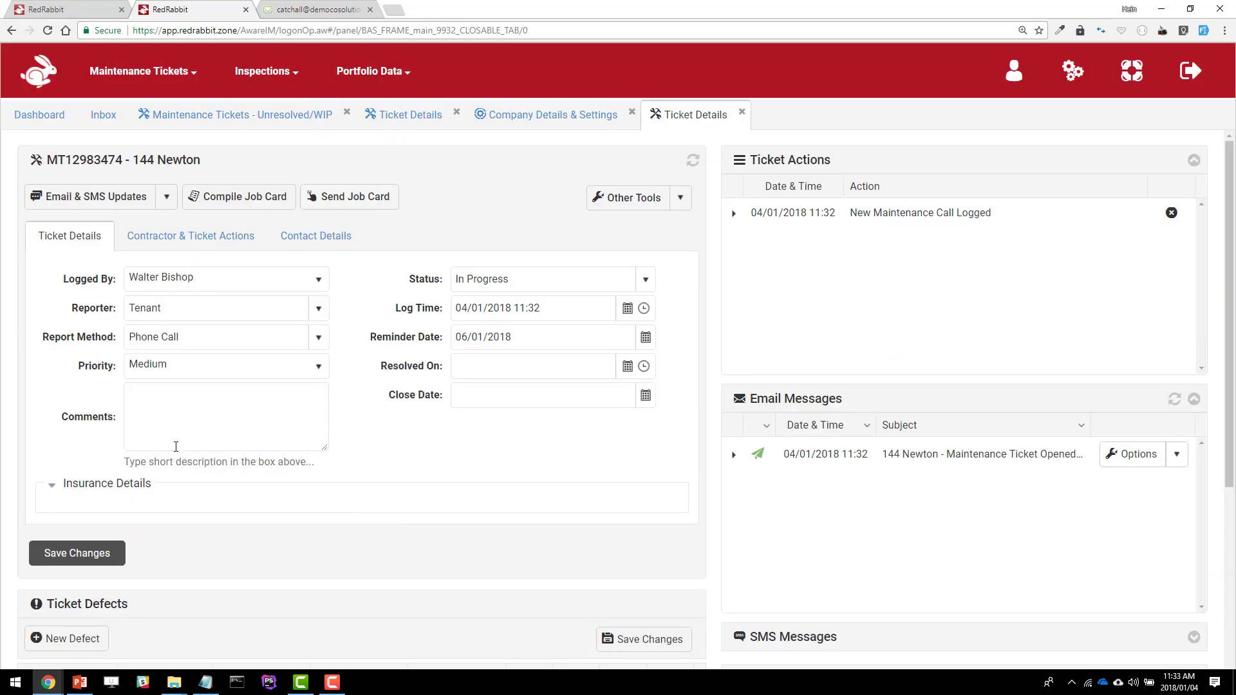
{"action": "left_click", "coordinate": [52, 488]}
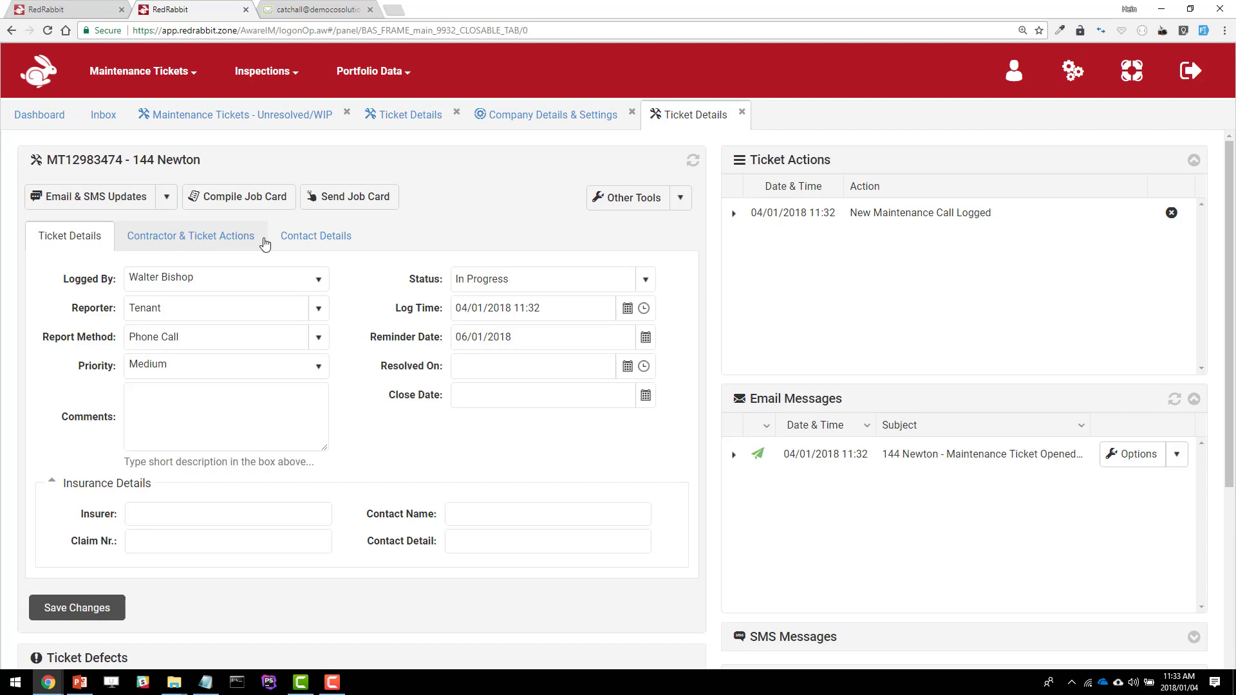
Review the tenant and landlord ticket-opened templates and the tenant ticket-resolved template in the company's maintenance settings.
{"action": "left_click", "coordinate": [549, 114]}
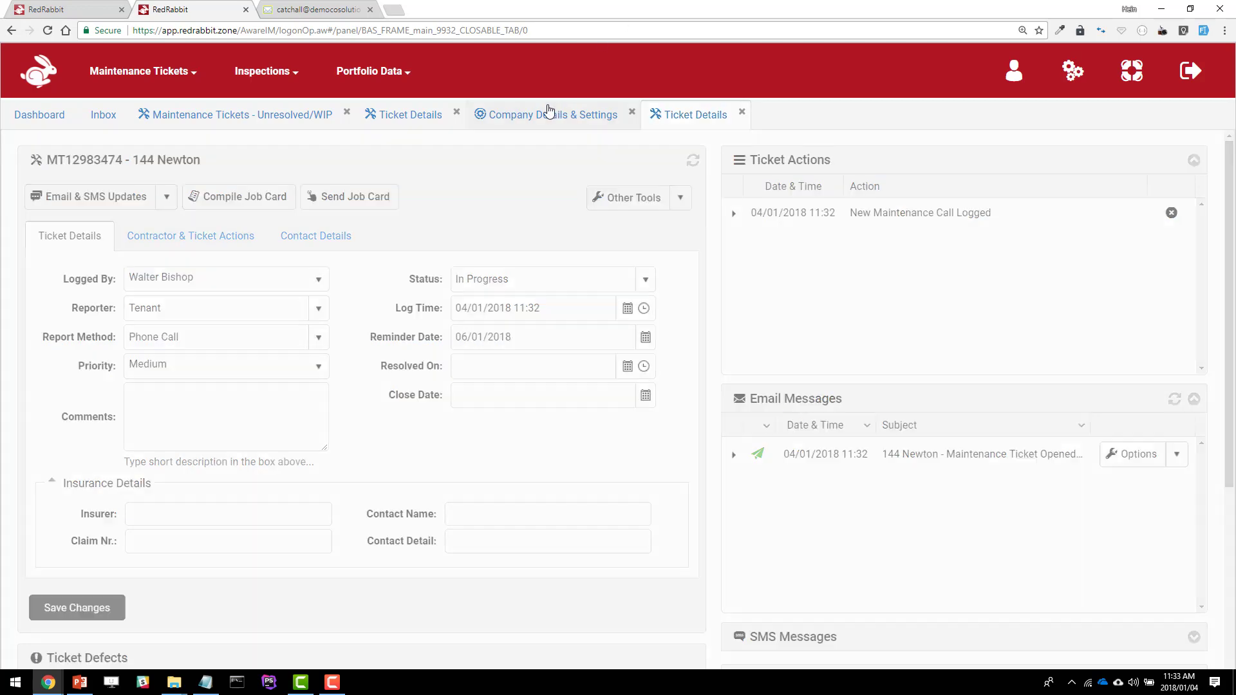
{"action": "left_click", "coordinate": [303, 505]}
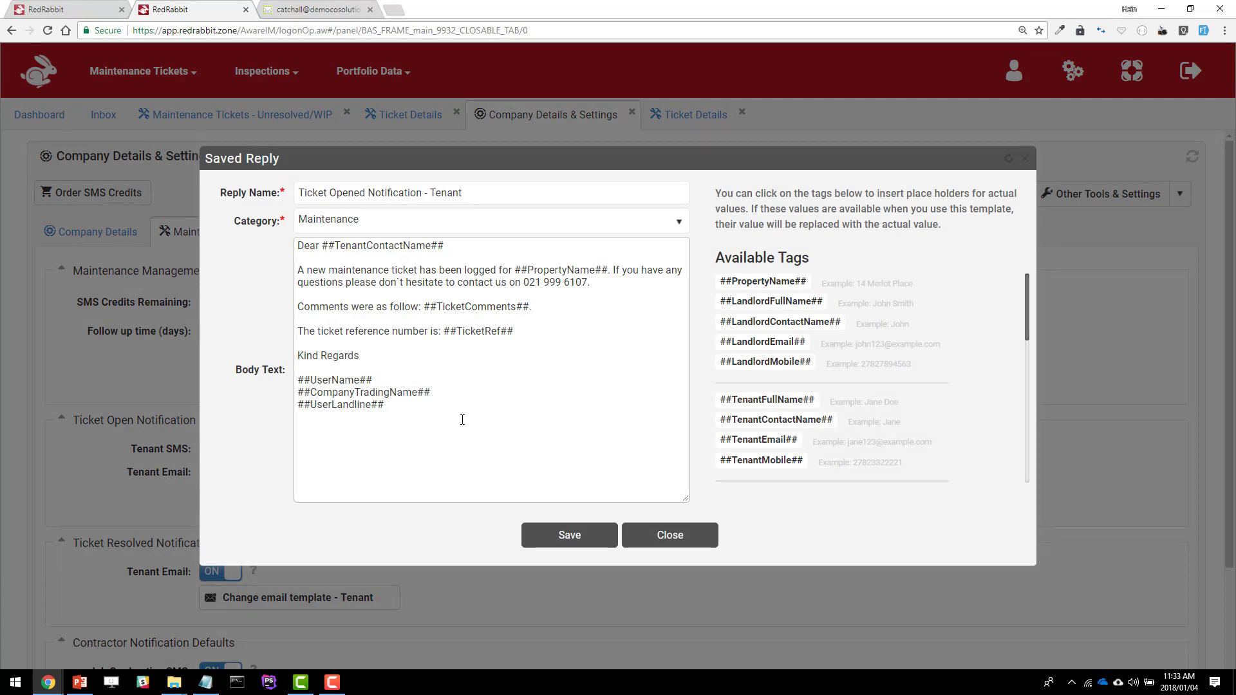
{"action": "left_click", "coordinate": [658, 552]}
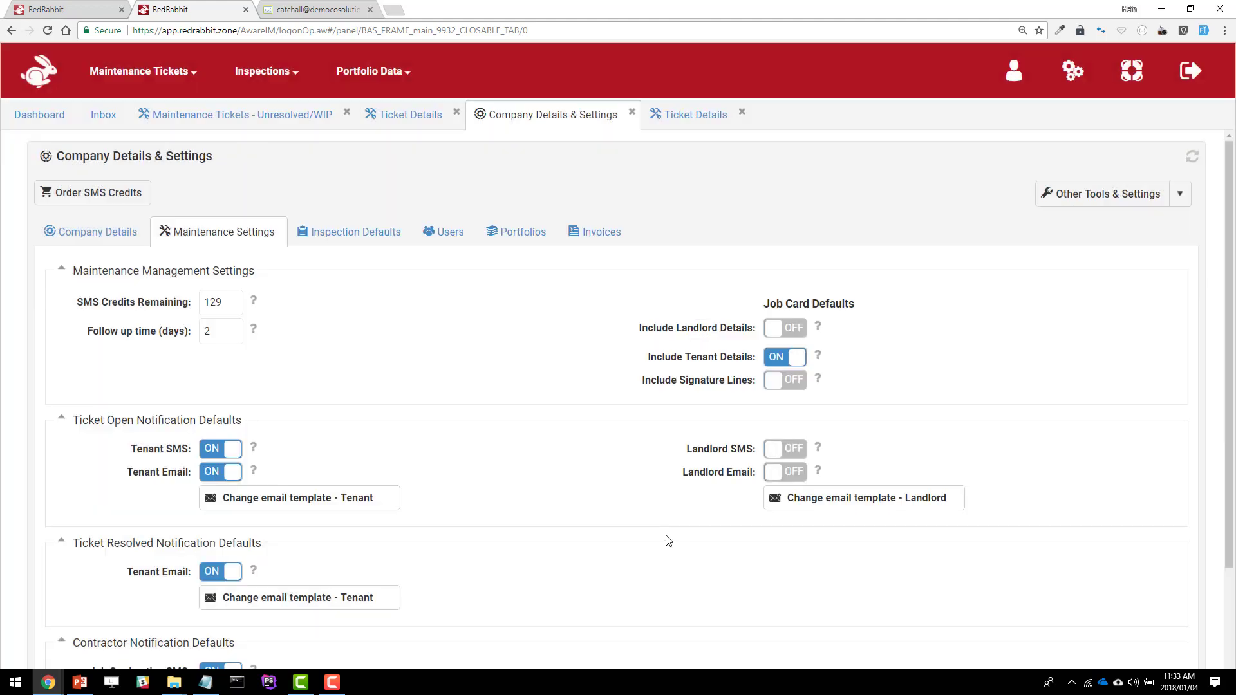
{"action": "left_click", "coordinate": [803, 507]}
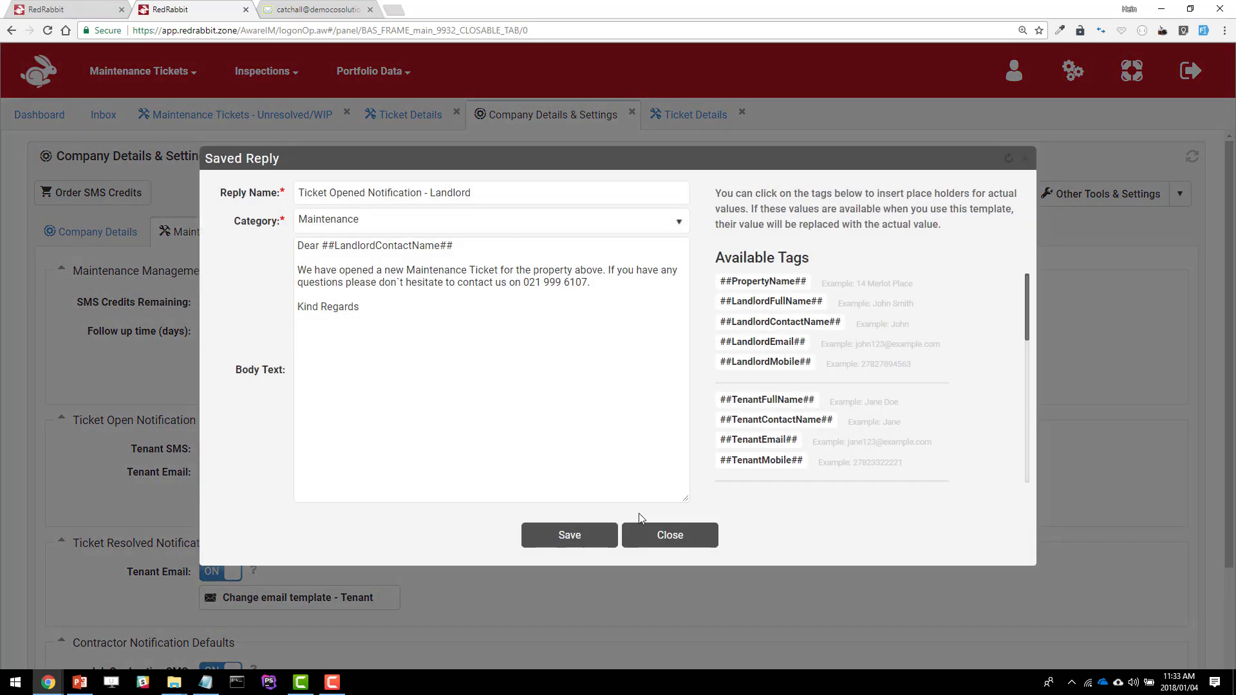
{"action": "left_click", "coordinate": [640, 533]}
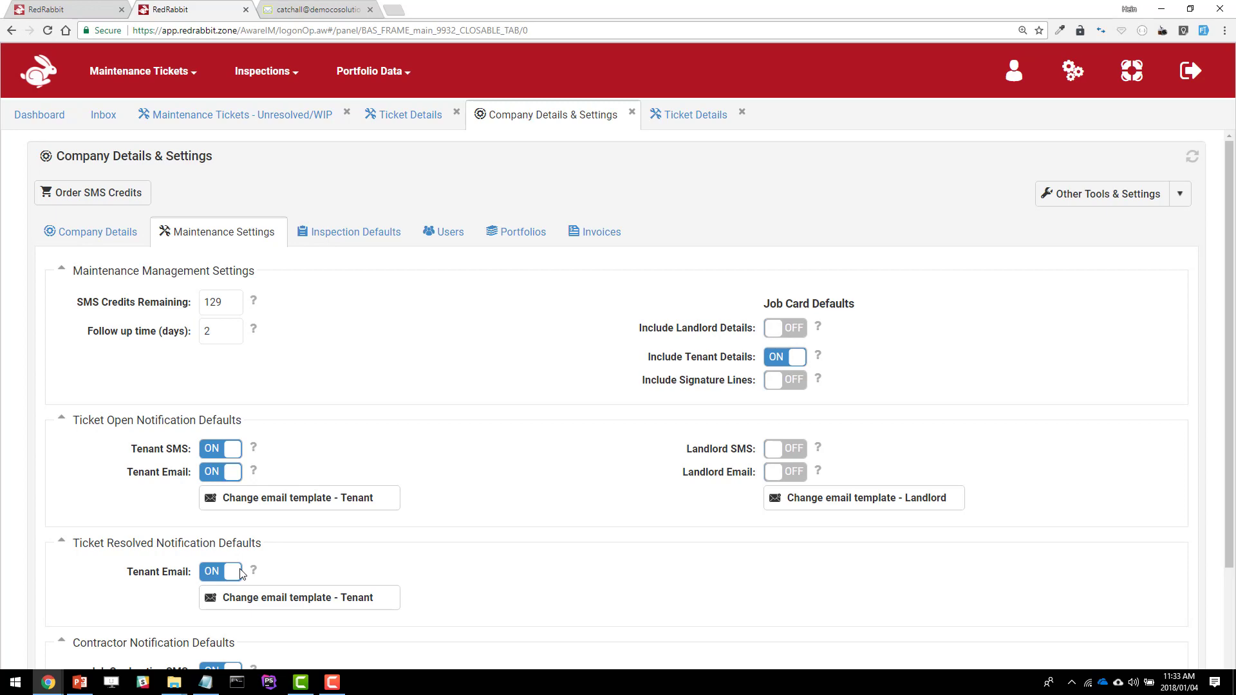
{"action": "left_click", "coordinate": [287, 602]}
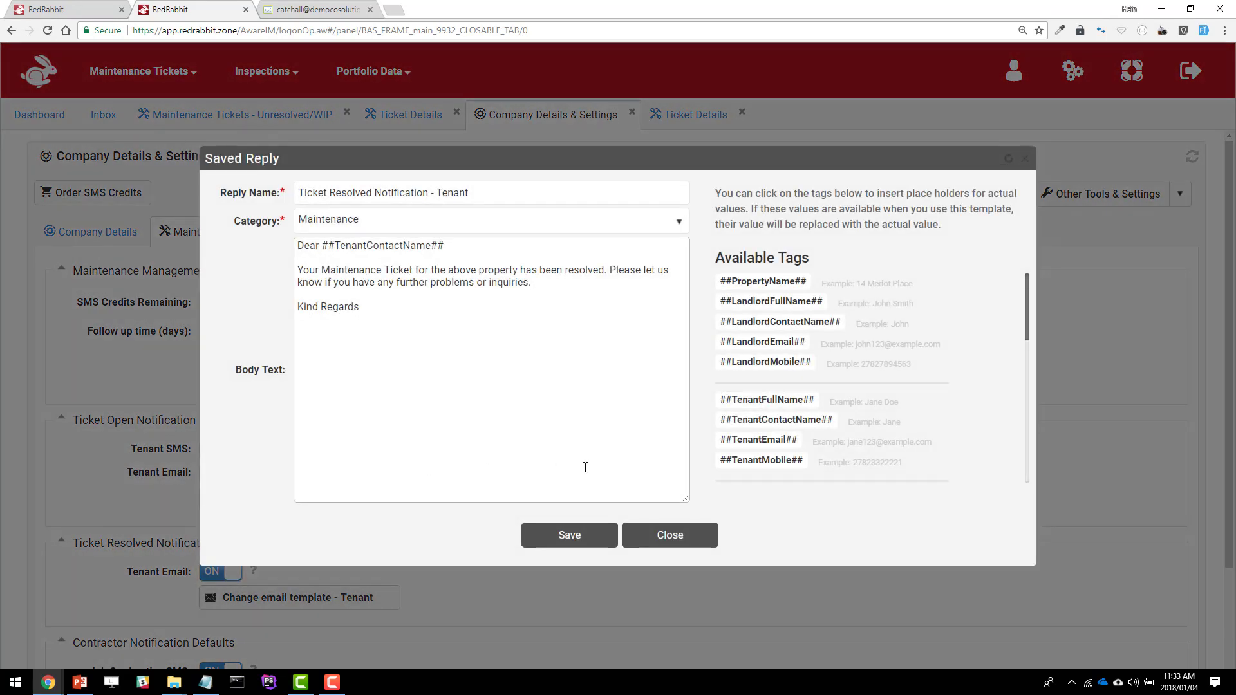
{"action": "left_click", "coordinate": [703, 541]}
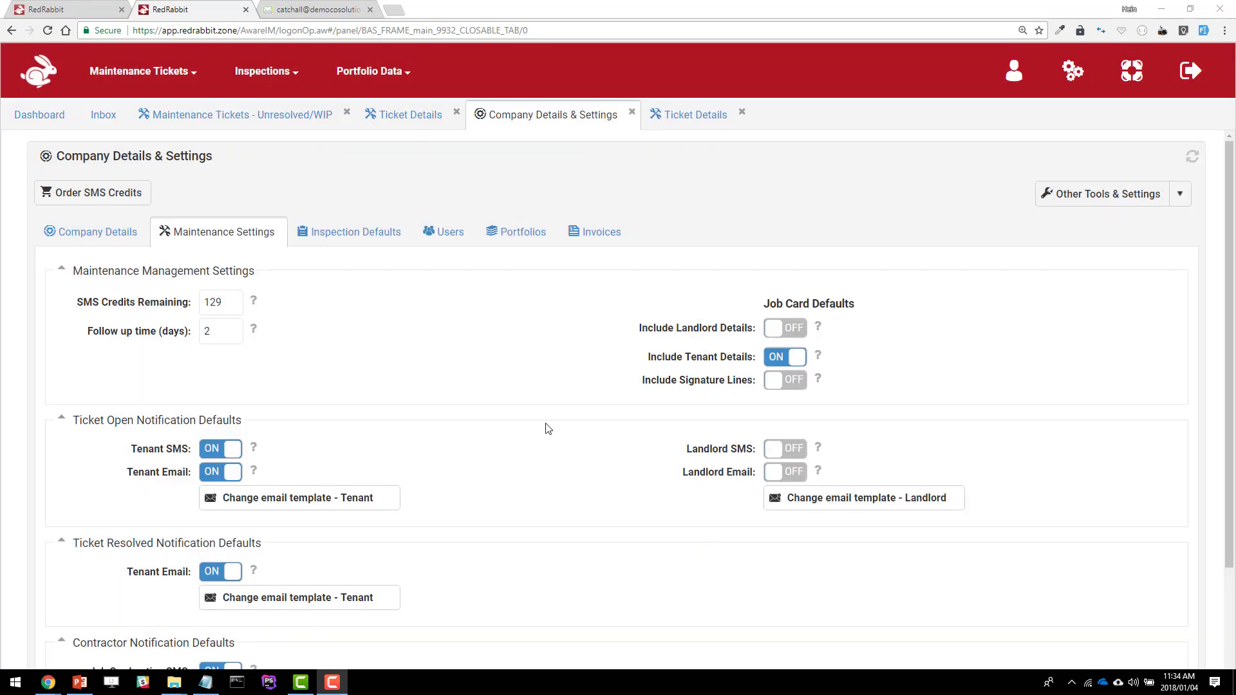
{"action": "scroll", "coordinate": [508, 428], "scroll_direction": "down", "scroll_amount": 2}
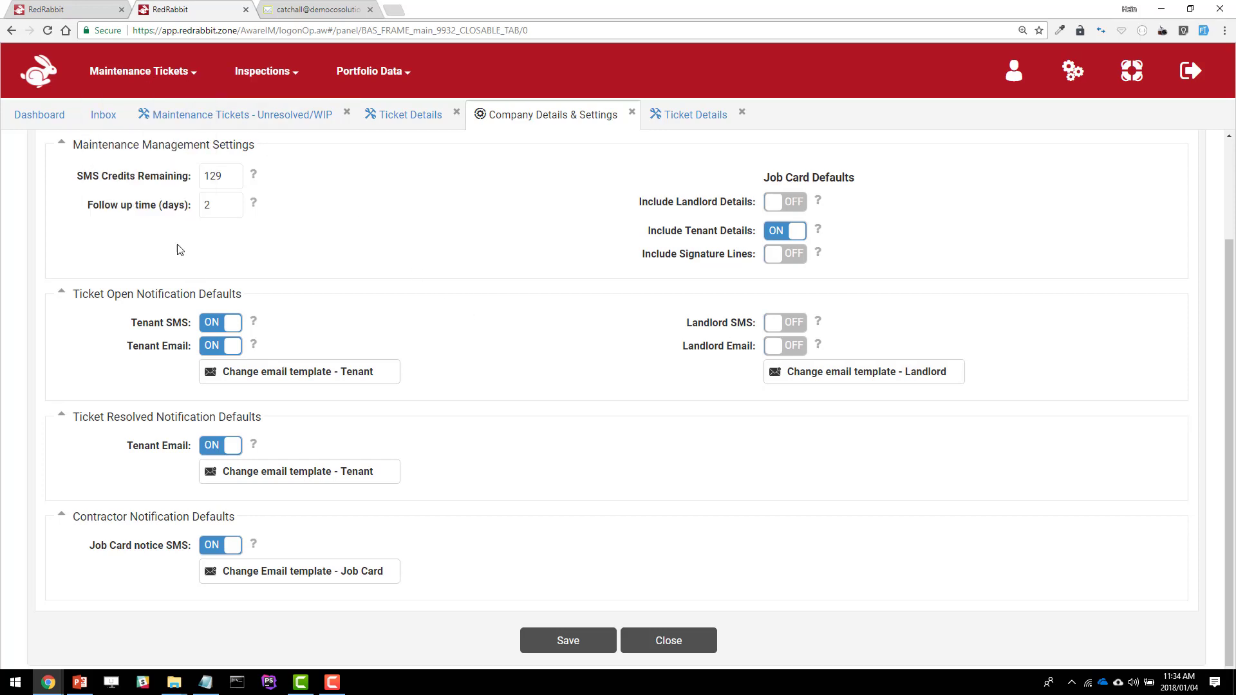
Start a new saved reply for maintenance tickets and fill its body with the landlord quote text copied from Notepad.
{"action": "mouse_move", "coordinate": [159, 74]}
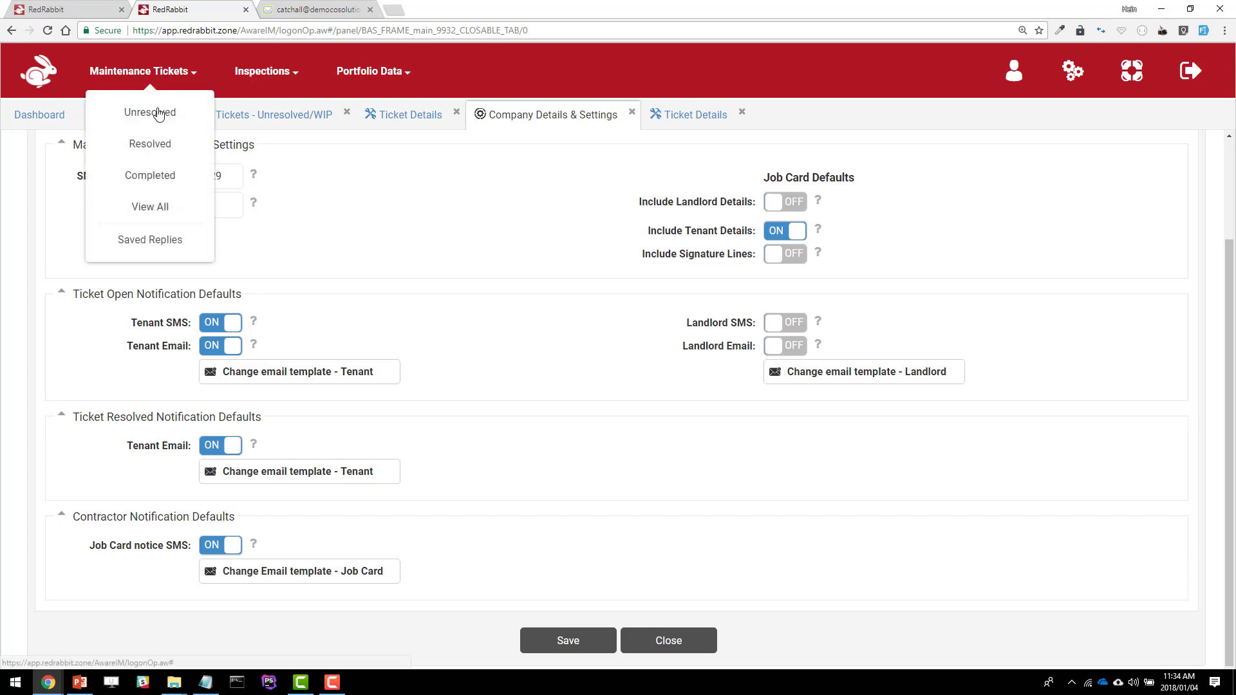
{"action": "left_click", "coordinate": [169, 247]}
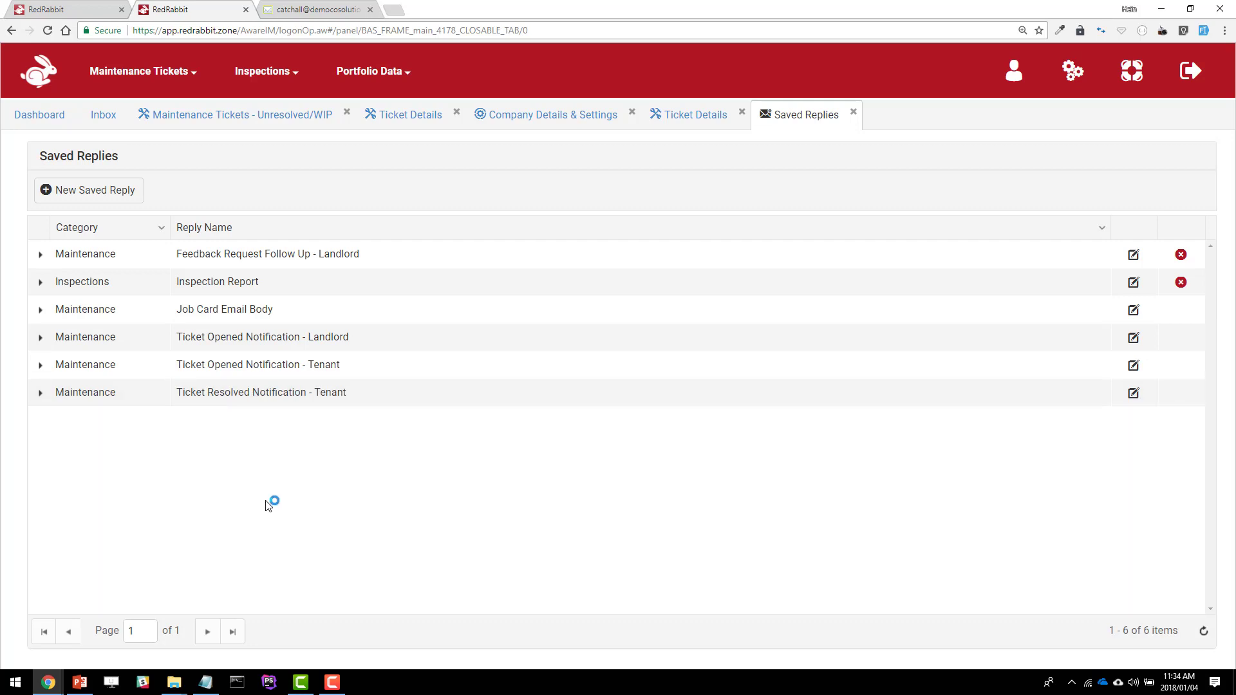
{"action": "left_click", "coordinate": [96, 190]}
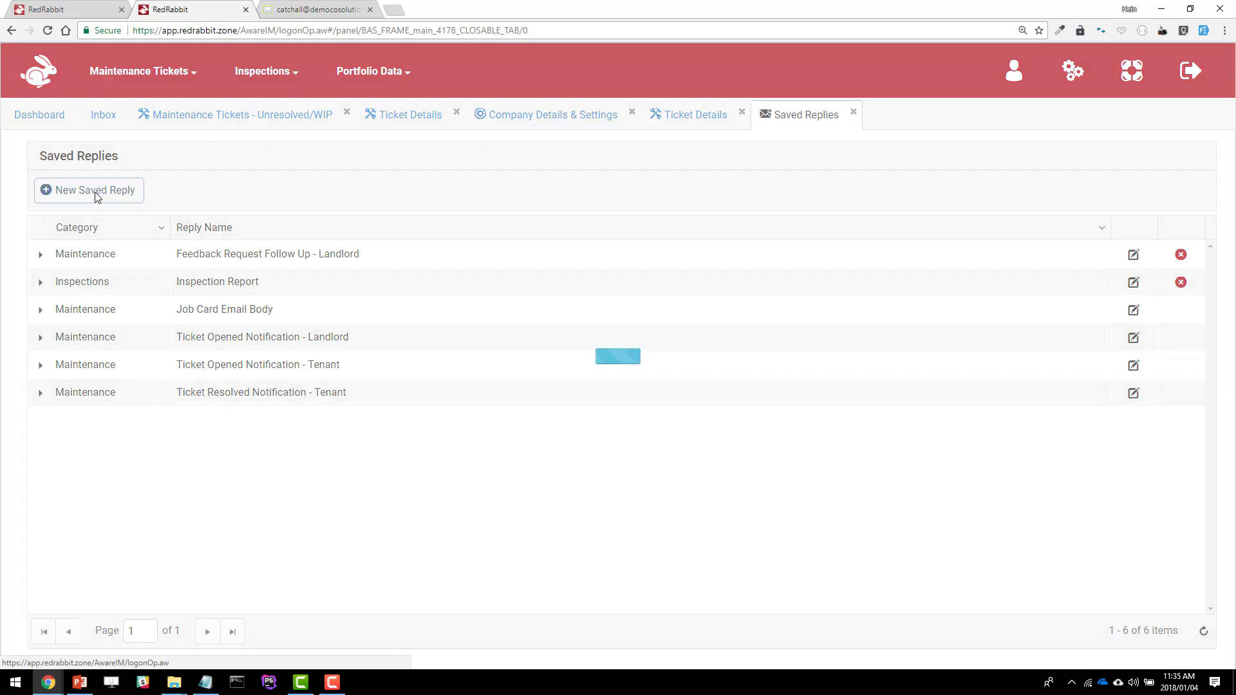
{"action": "left_click", "coordinate": [206, 682]}
{"action": "key", "text": "ctrl+a"}
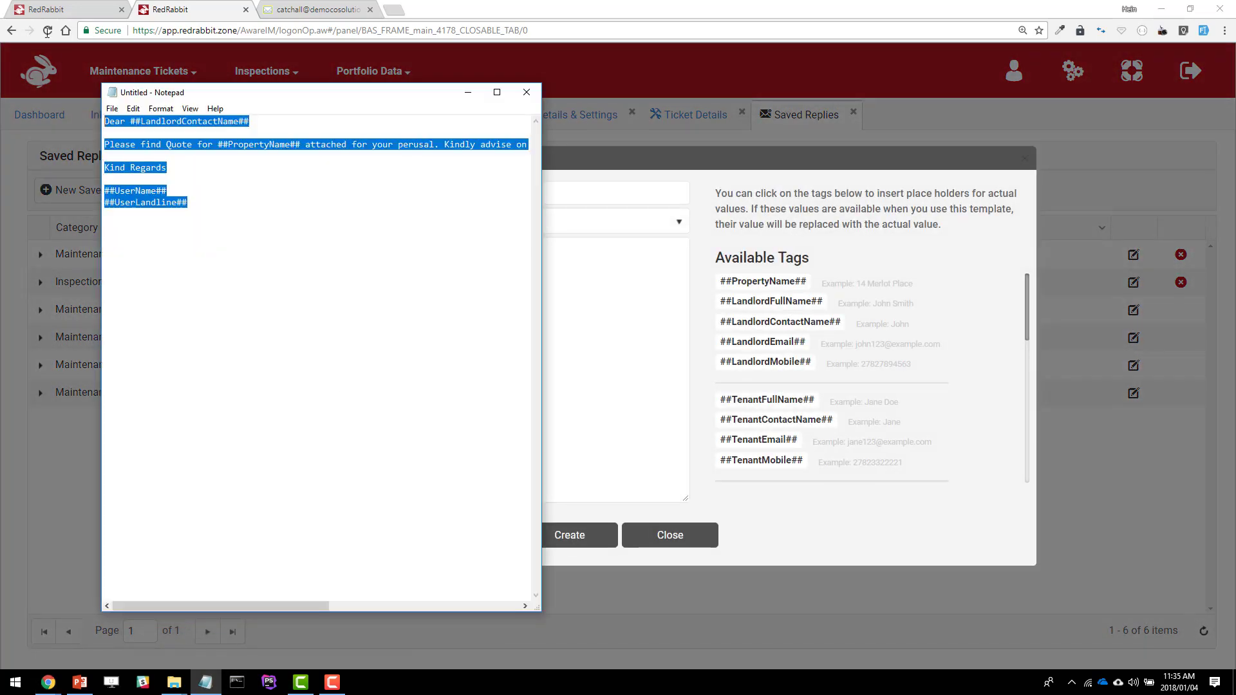
{"action": "key", "text": "ctrl+c"}
{"action": "left_click", "coordinate": [468, 92]}
{"action": "left_click", "coordinate": [435, 381]}
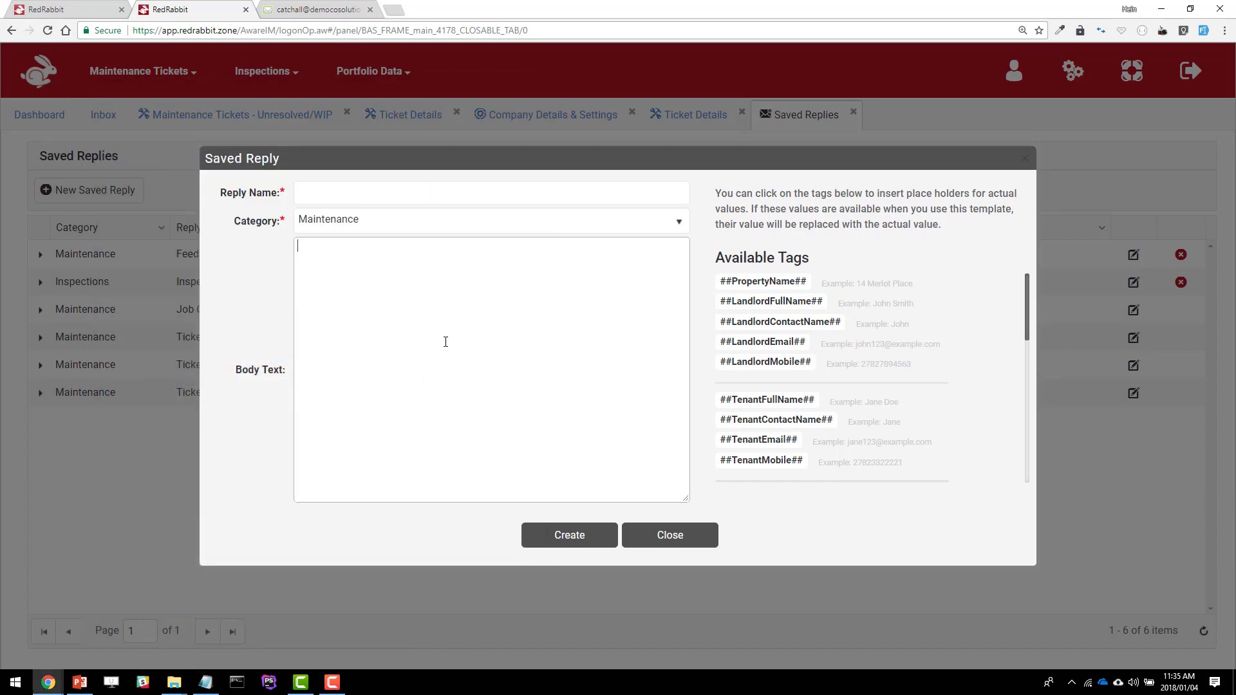
{"action": "key", "text": "ctrl+v"}
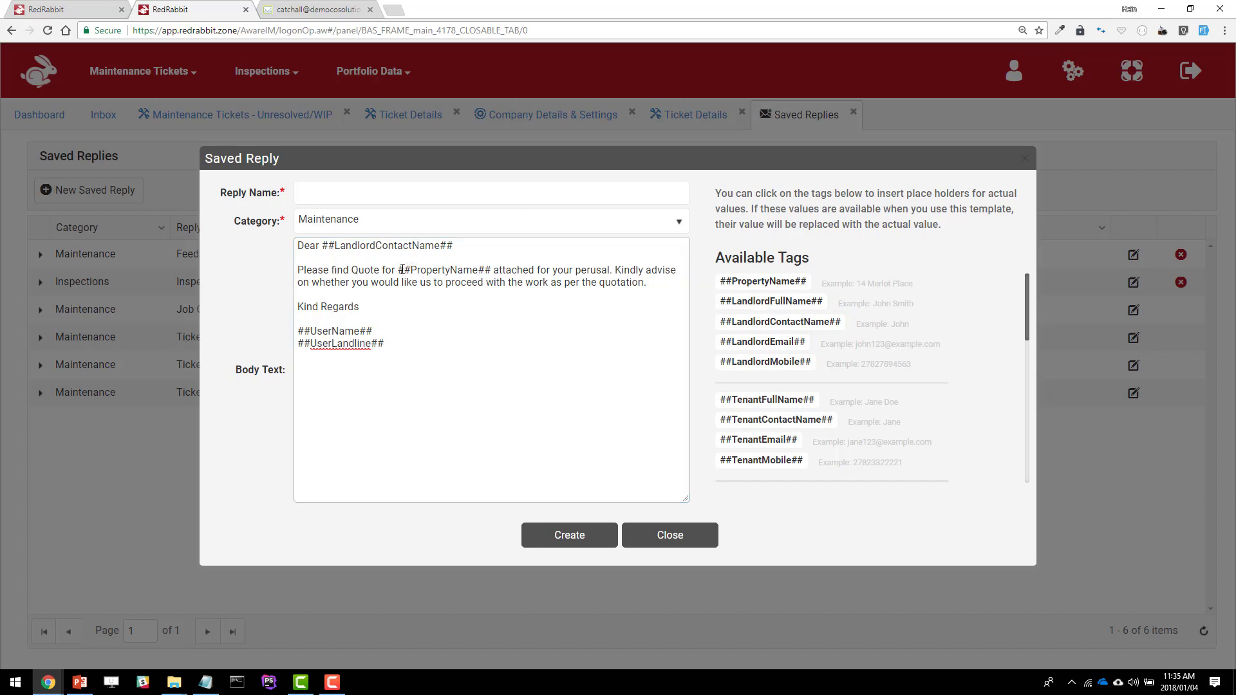
Delete the ##PropertyName## tag from the quote sentence and reinsert it from the available tags.
{"action": "left_click_drag", "start_coordinate": [396, 276], "coordinate": [495, 272]}
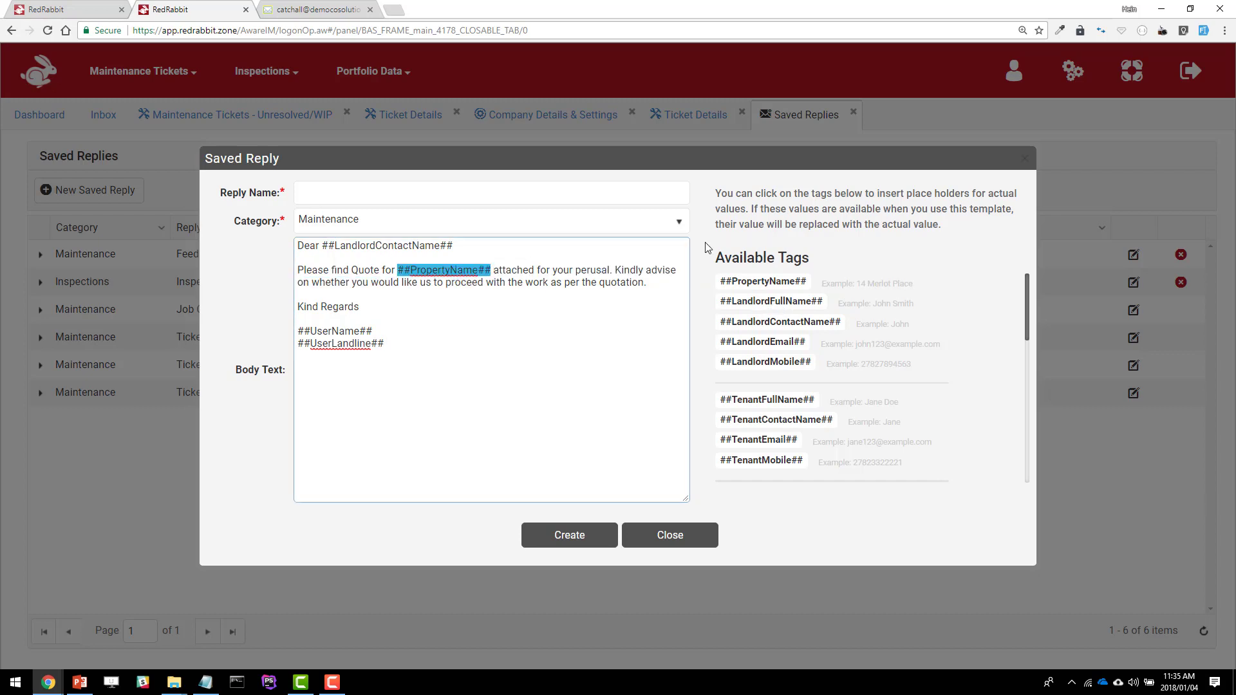
{"action": "key", "text": "BackSpace"}
{"action": "left_click", "coordinate": [768, 285]}
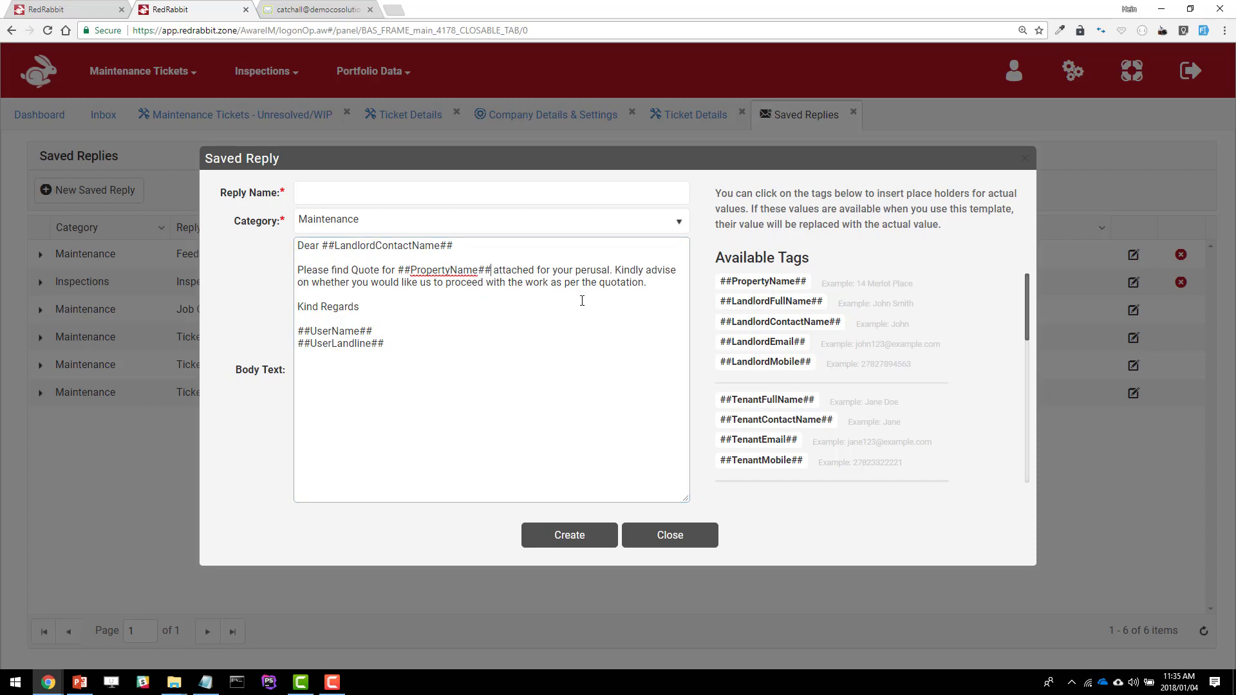
Insert the ##CompanyTradingName## tag on a new line between ##UserName## and ##UserLandline## in the signature.
{"action": "left_click", "coordinate": [394, 344]}
{"action": "left_click", "coordinate": [395, 332]}
{"action": "key", "text": "Return"}
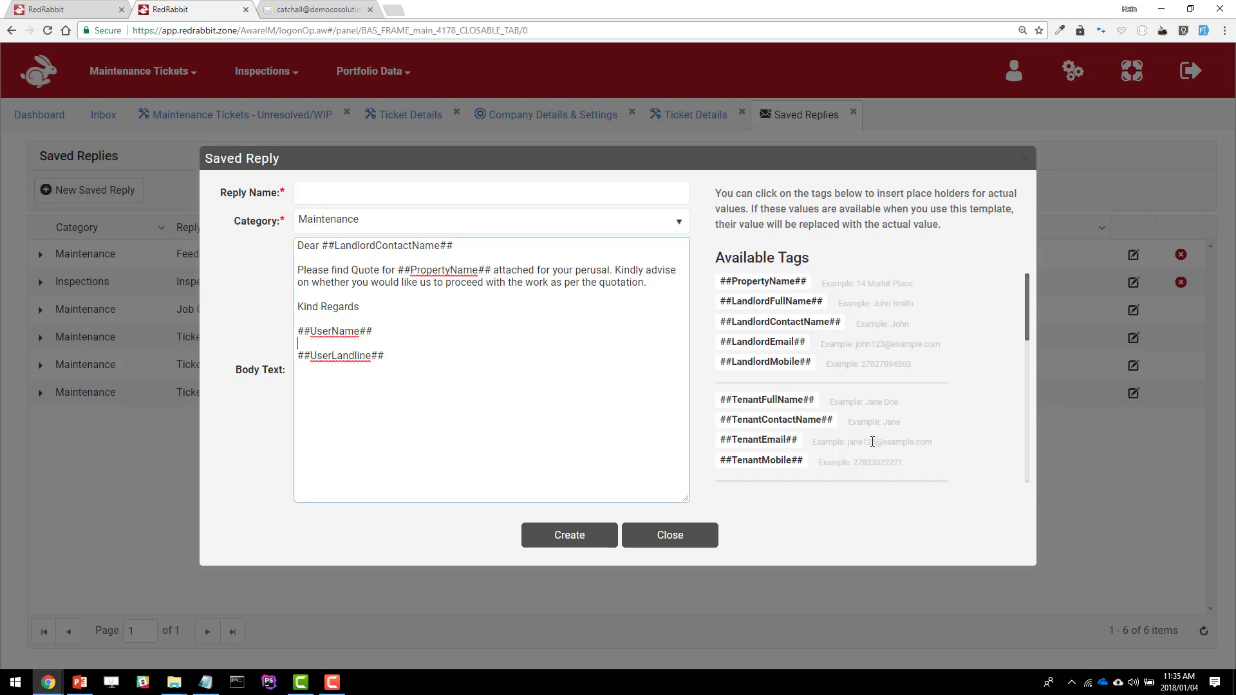
{"action": "scroll", "coordinate": [837, 438], "scroll_direction": "down", "scroll_amount": 3}
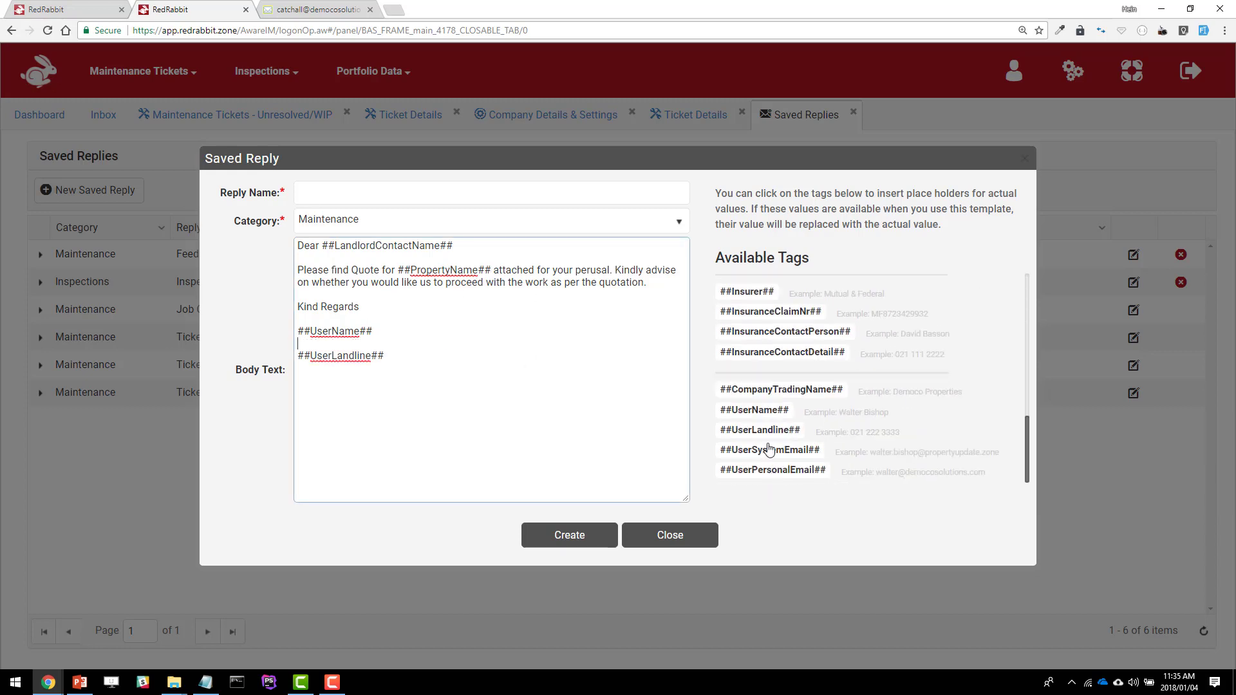
{"action": "left_click", "coordinate": [774, 391]}
Name the saved reply "Quote to Landlord" and create it.
{"action": "left_click", "coordinate": [354, 186]}
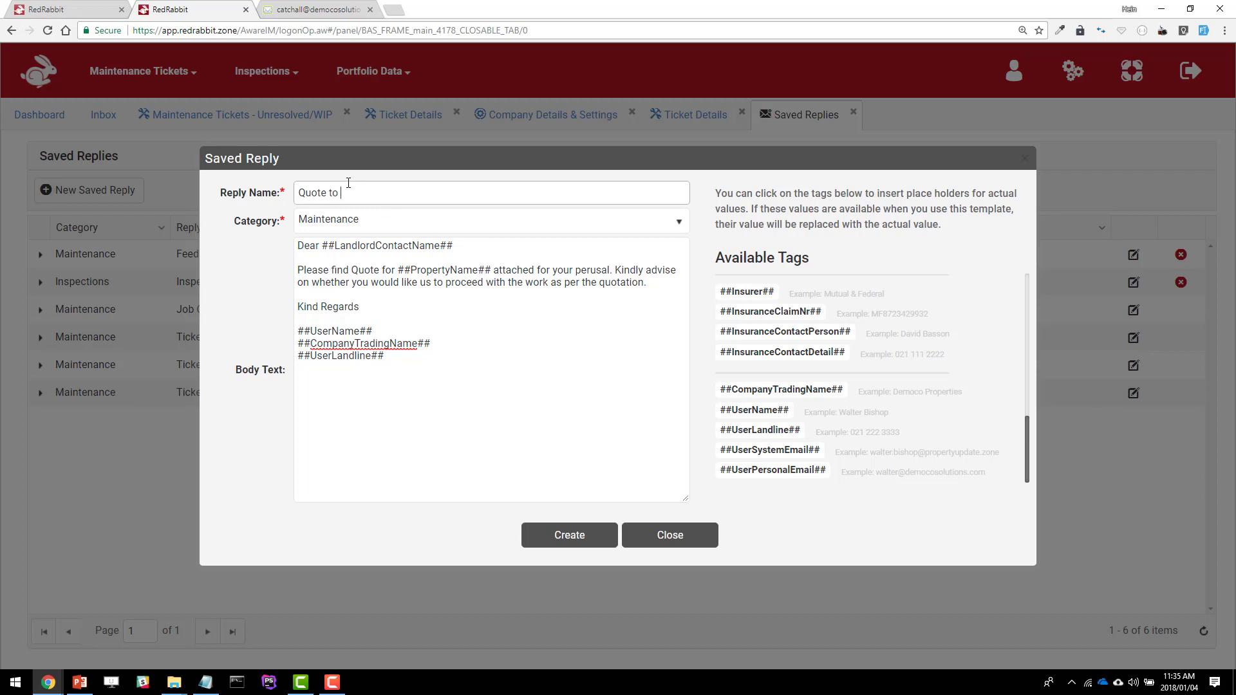
{"action": "type", "text": "Quote to Landlord"}
{"action": "left_click", "coordinate": [442, 285]}
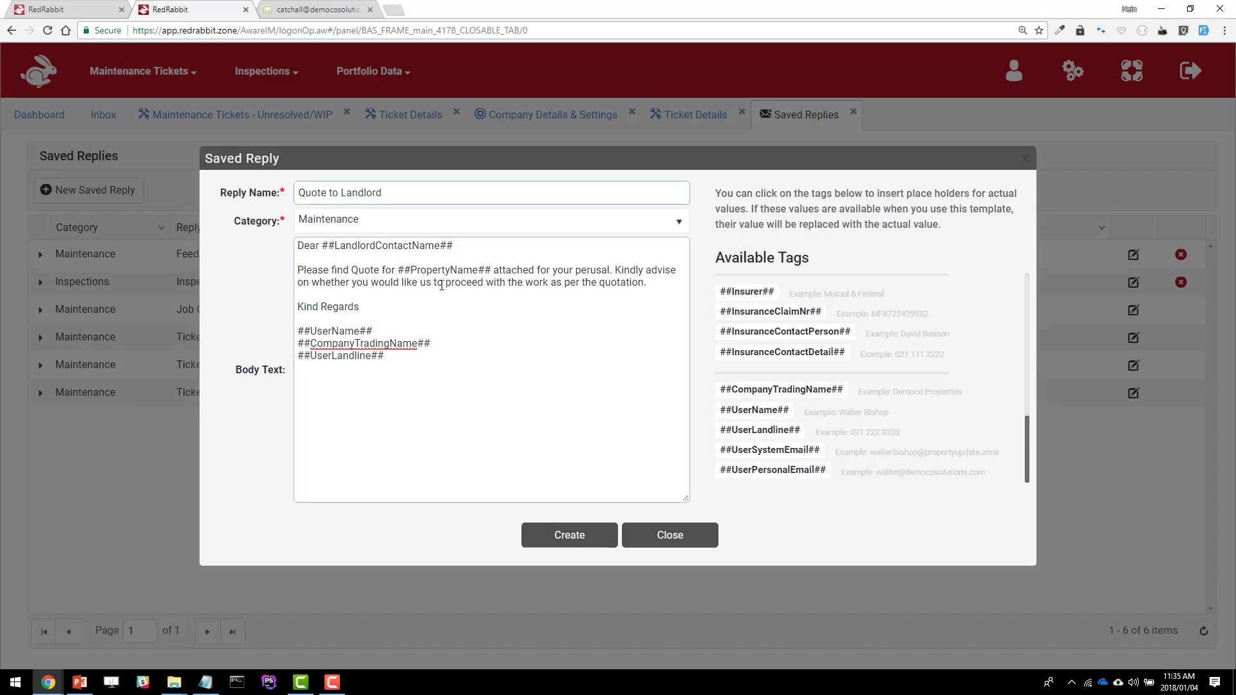
{"action": "left_click", "coordinate": [576, 539]}
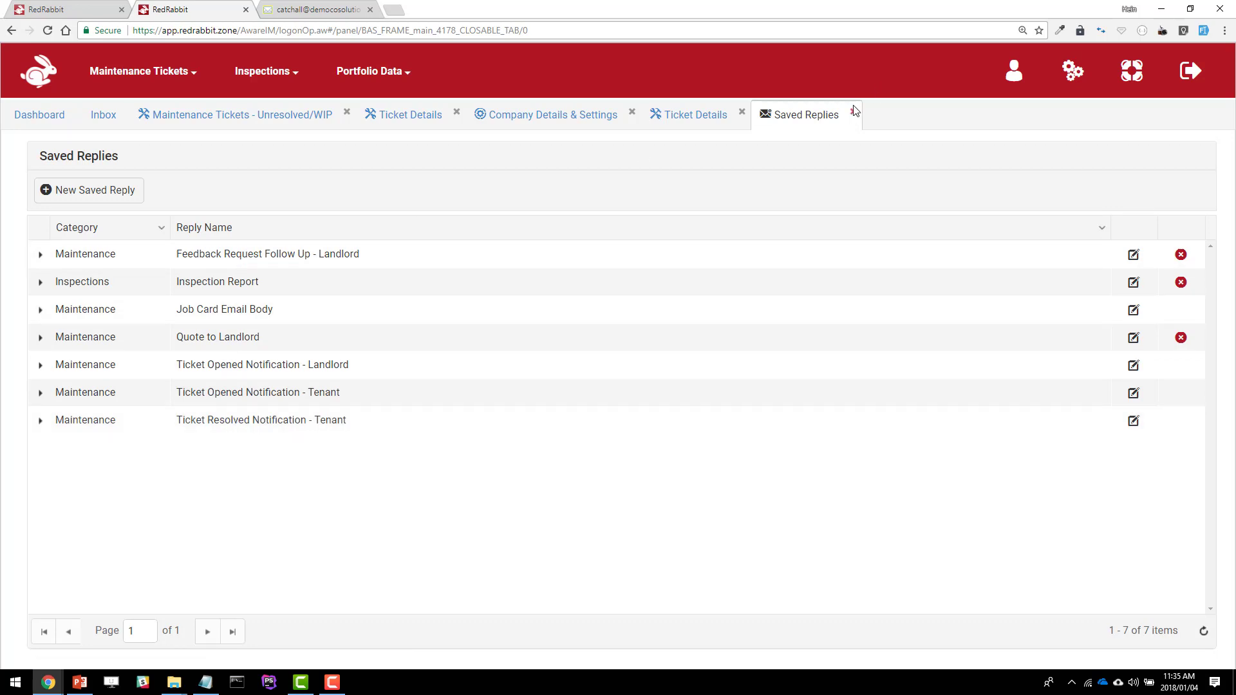
Upload Quotation.pdf to the maintenance ticket's documents with the name "Quotation" and the type Quote.
{"action": "left_click", "coordinate": [701, 127]}
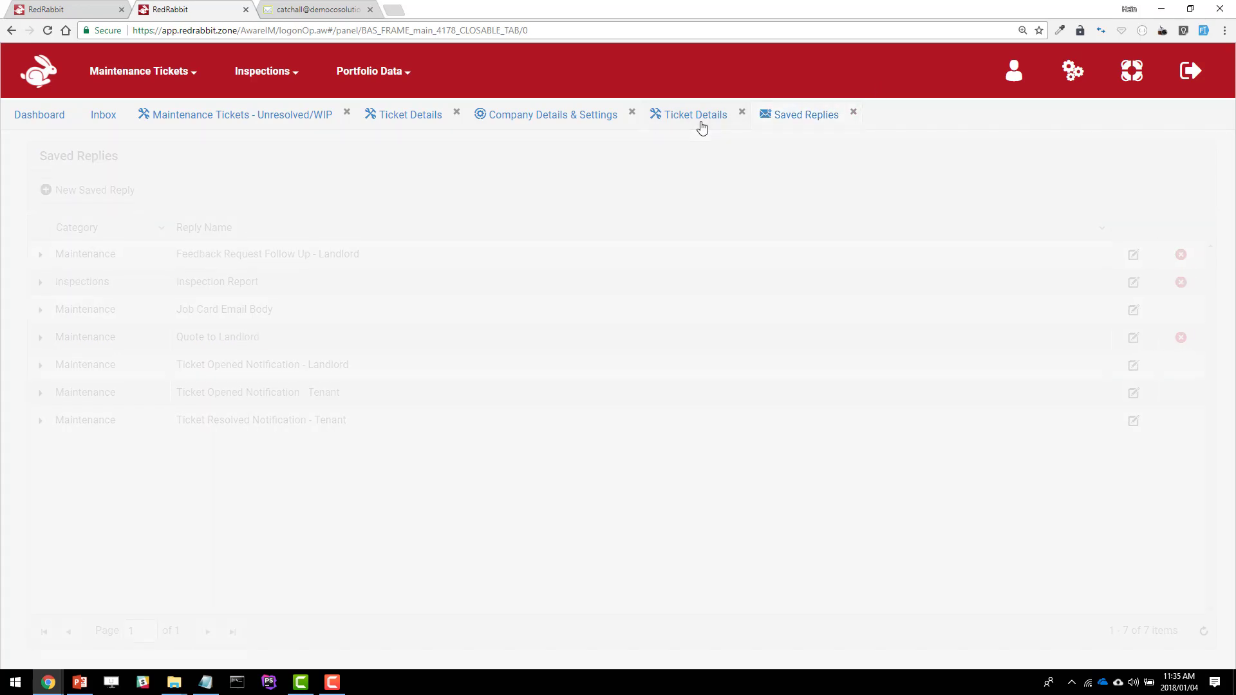
{"action": "scroll", "coordinate": [880, 590], "scroll_direction": "down", "scroll_amount": 4}
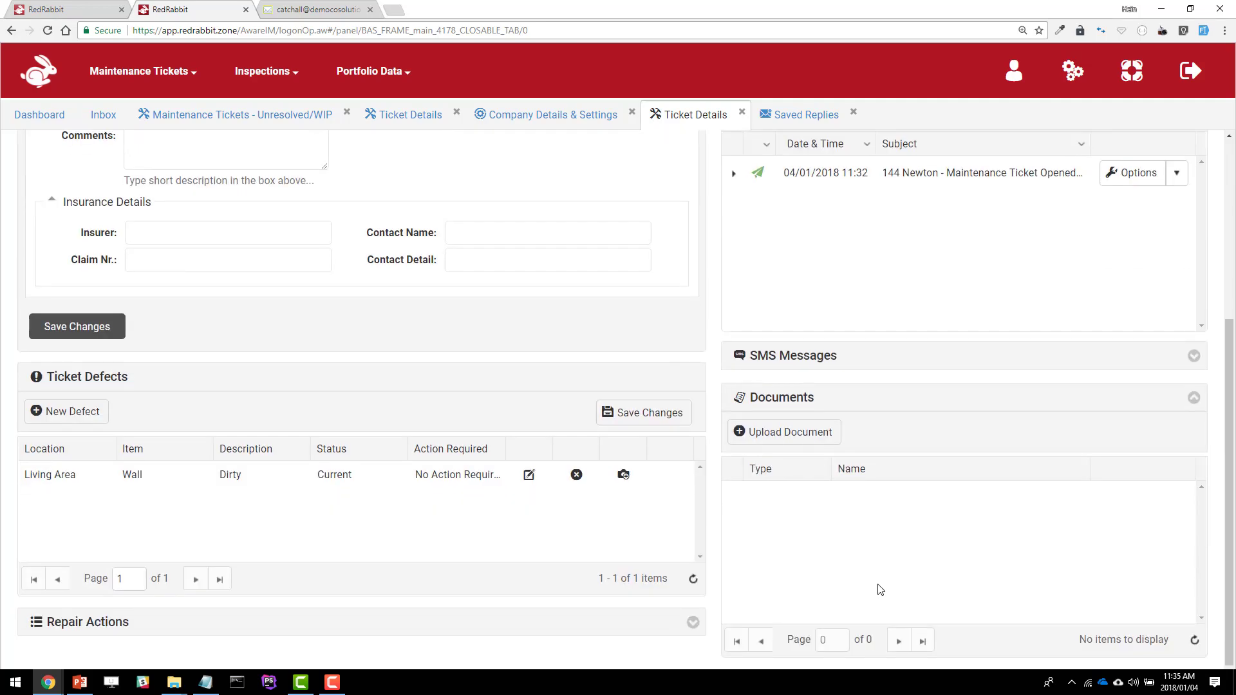
{"action": "left_click", "coordinate": [784, 431]}
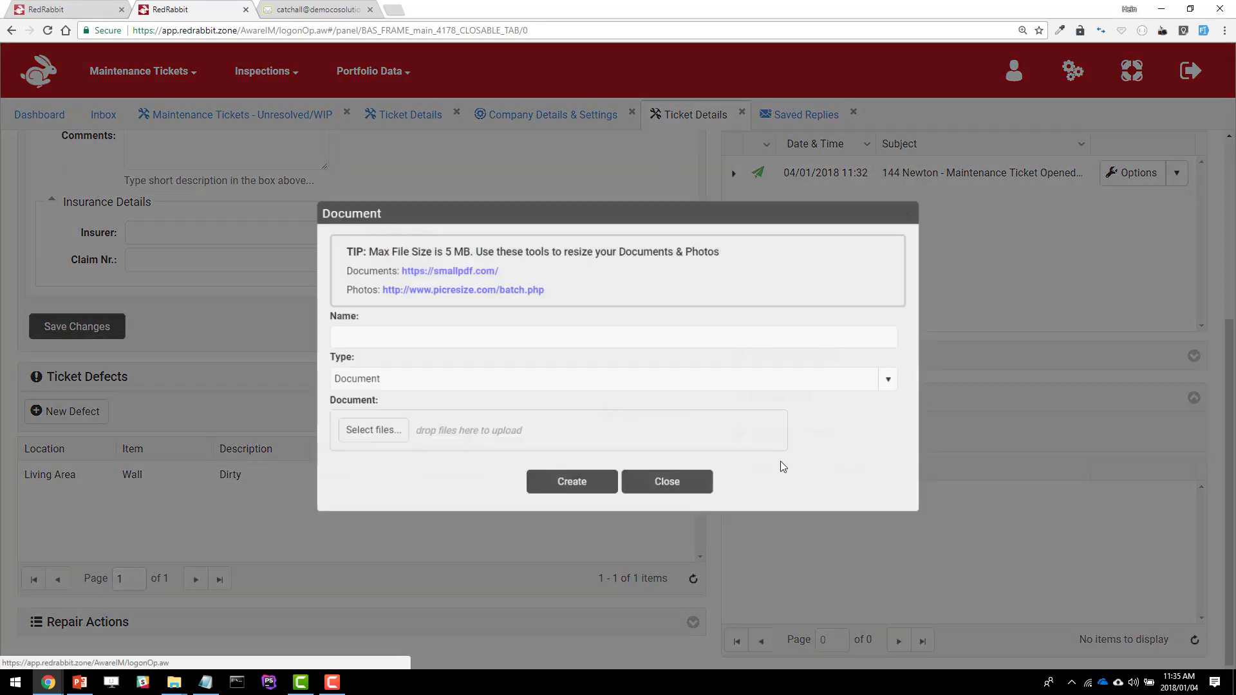
{"action": "type", "text": "Quotation"}
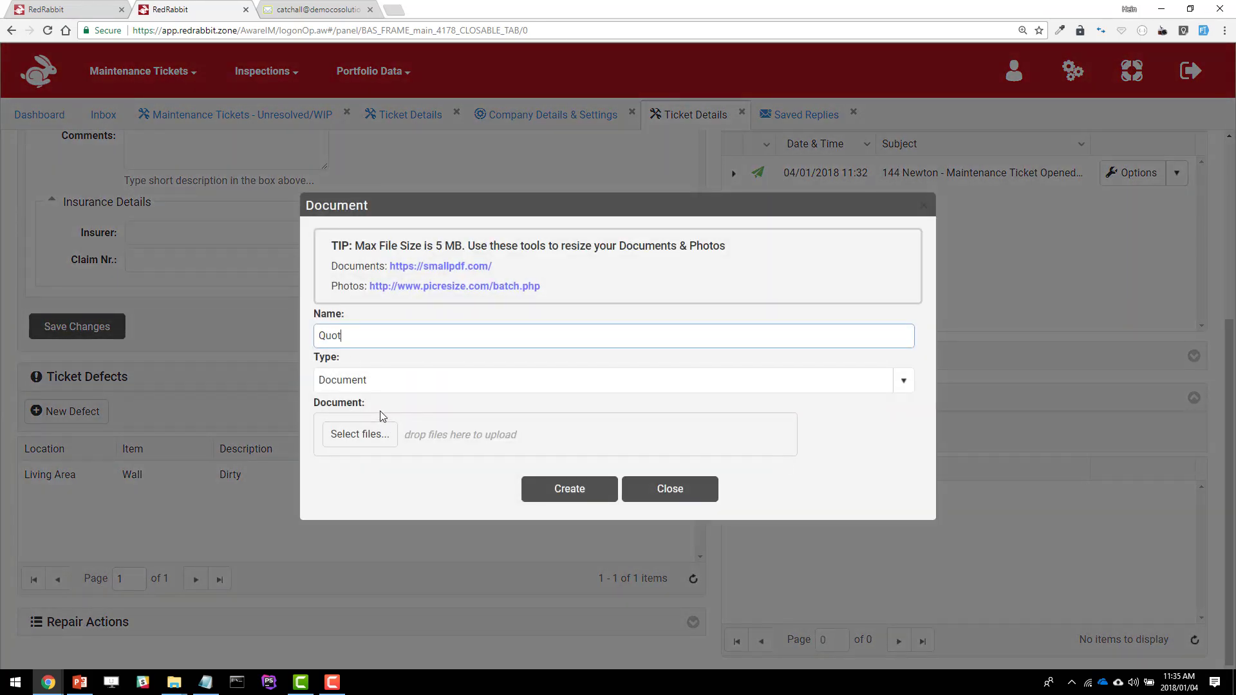
{"action": "key", "text": "Tab"}
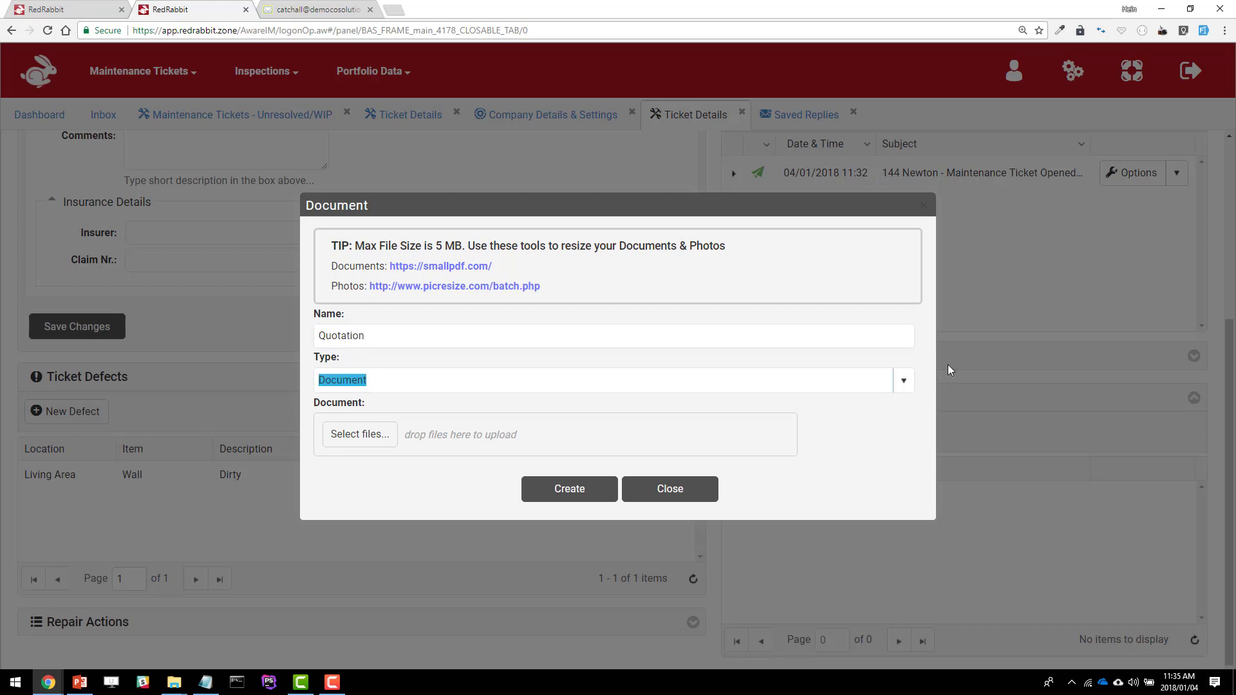
{"action": "left_click", "coordinate": [358, 387]}
{"action": "left_click", "coordinate": [340, 430]}
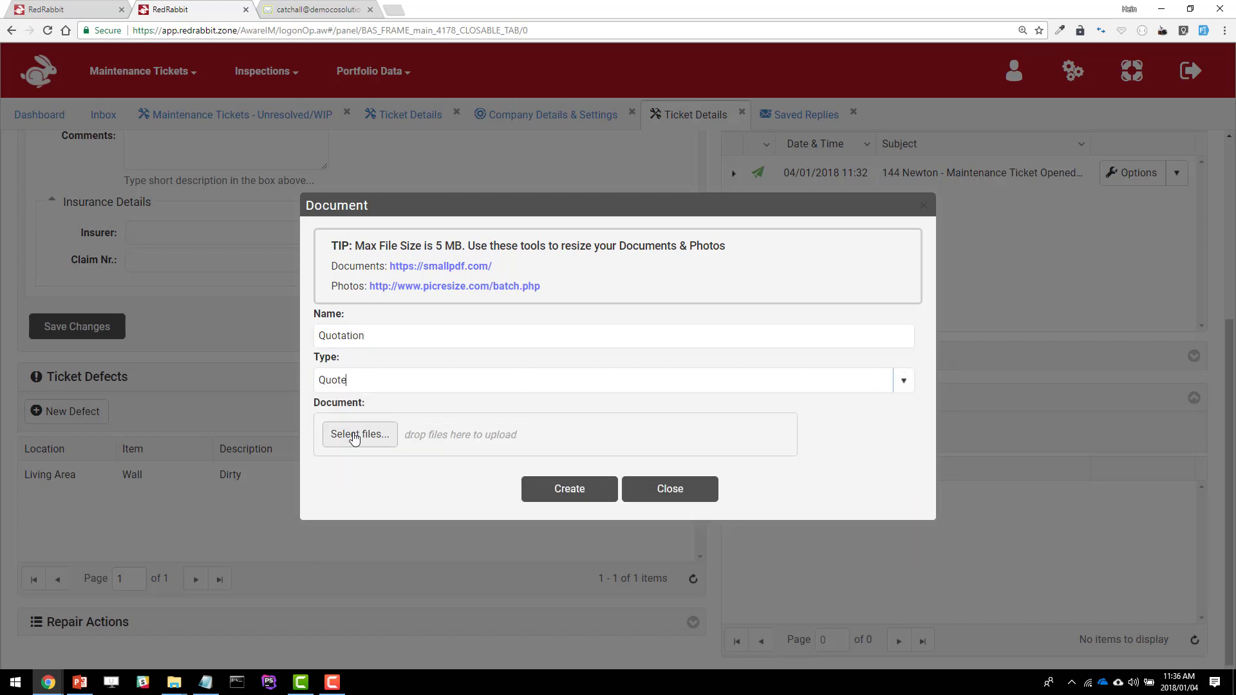
{"action": "left_click", "coordinate": [356, 430]}
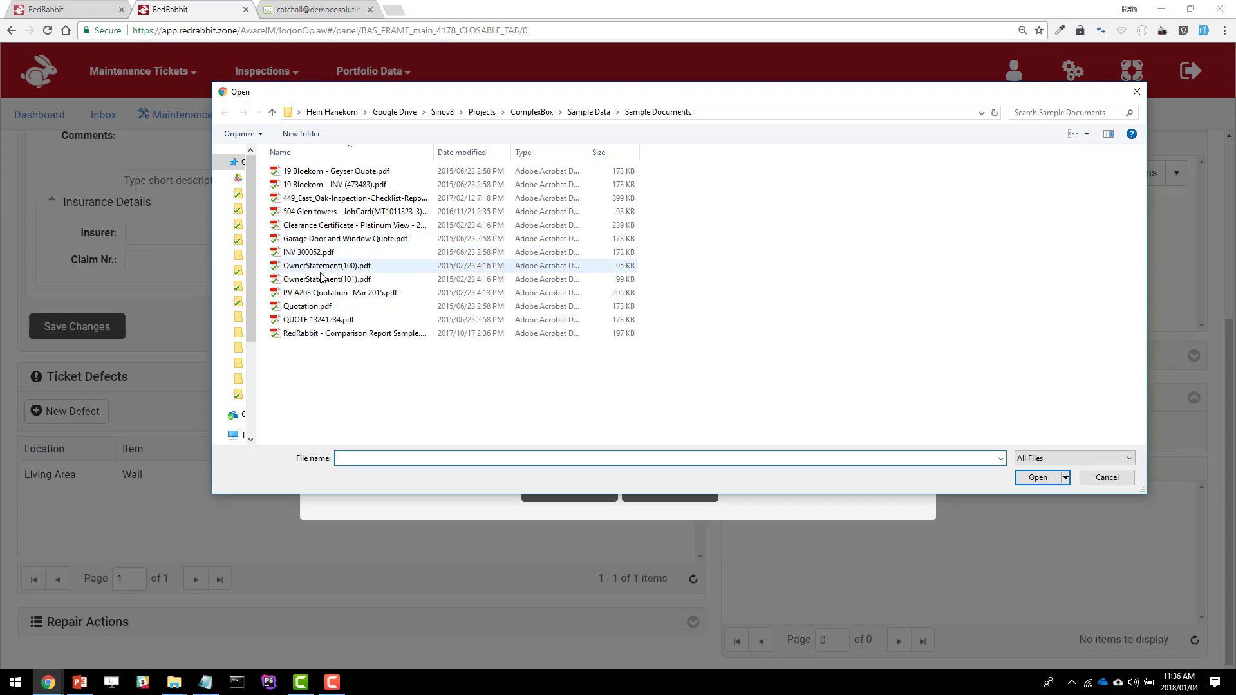
{"action": "double_click", "coordinate": [308, 307]}
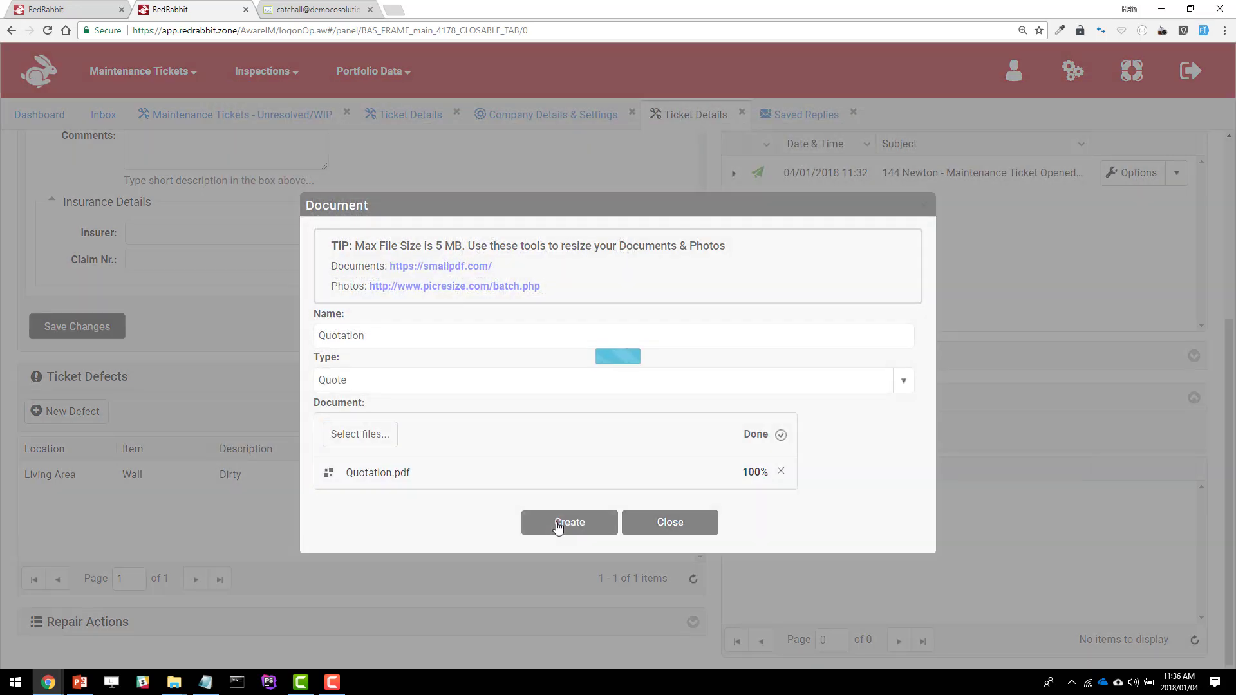
{"action": "left_click", "coordinate": [559, 525]}
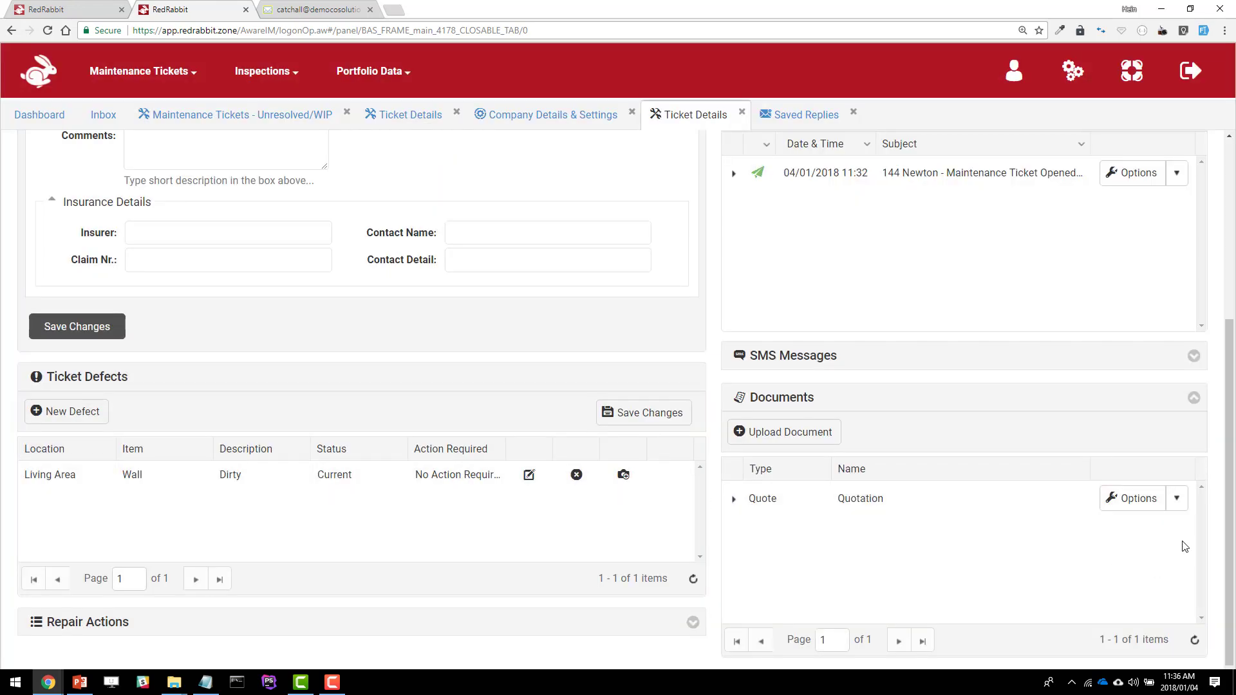
Forward the Quotation document to the landlord, compile the email and check its attachment.
{"action": "left_click", "coordinate": [1176, 499]}
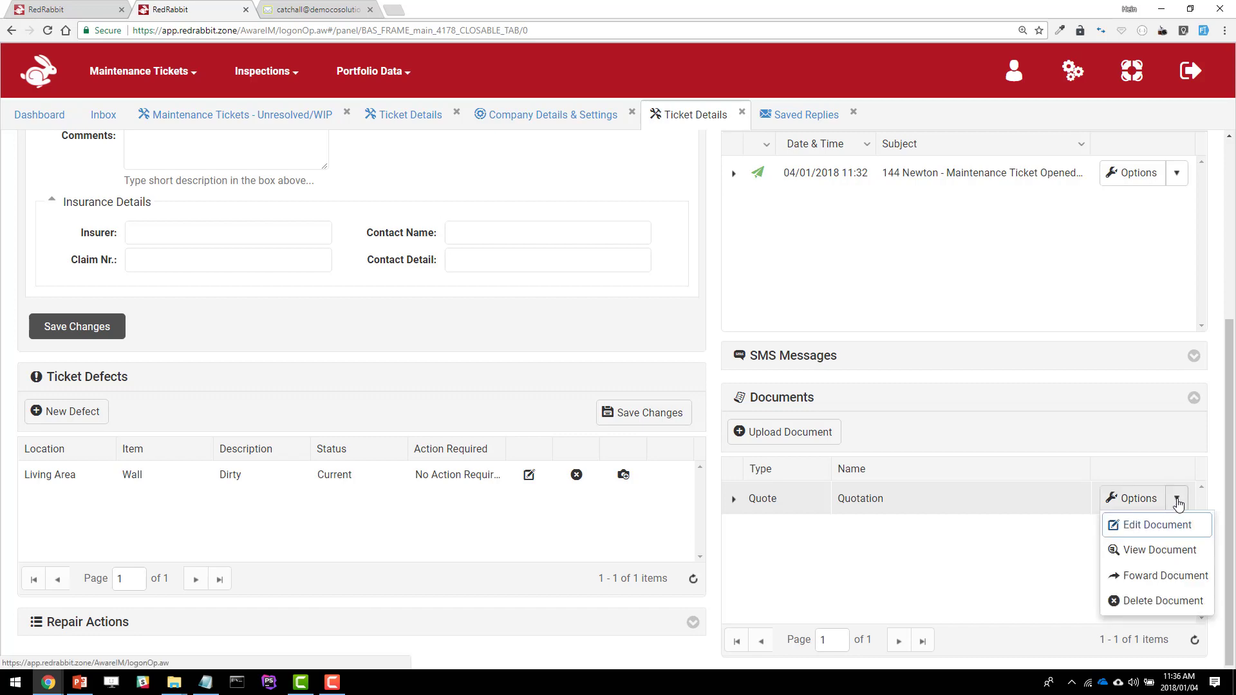
{"action": "left_click", "coordinate": [1149, 578]}
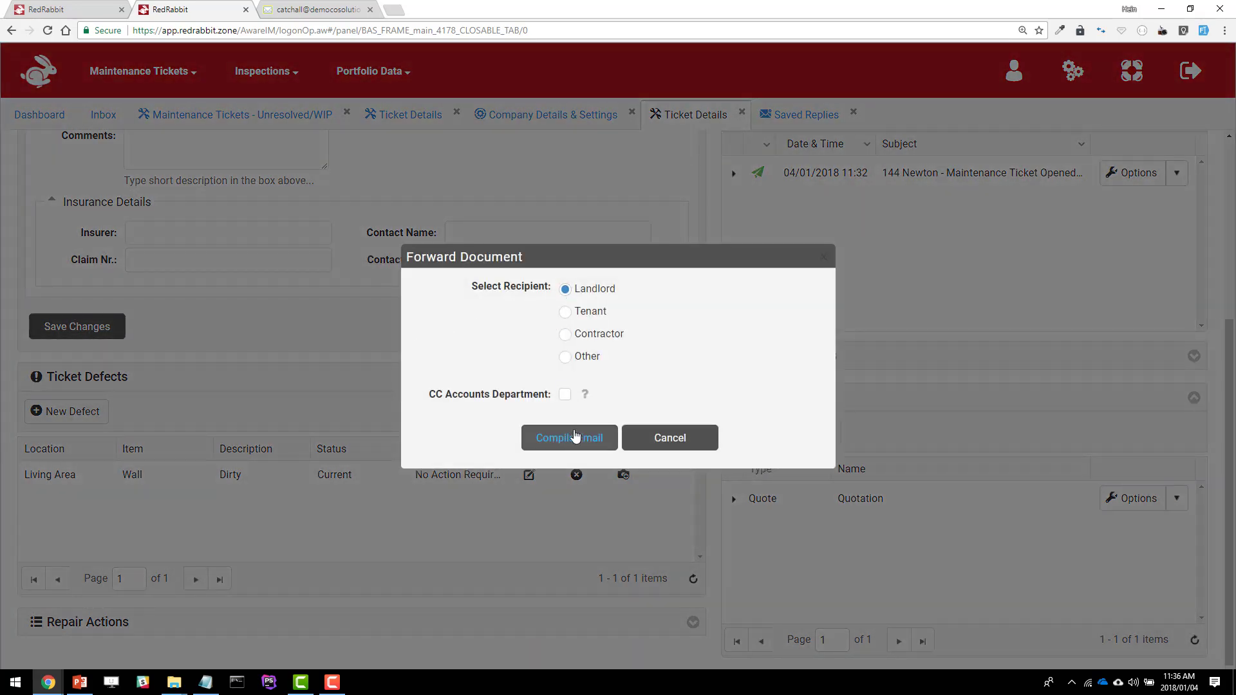
{"action": "left_click", "coordinate": [575, 436]}
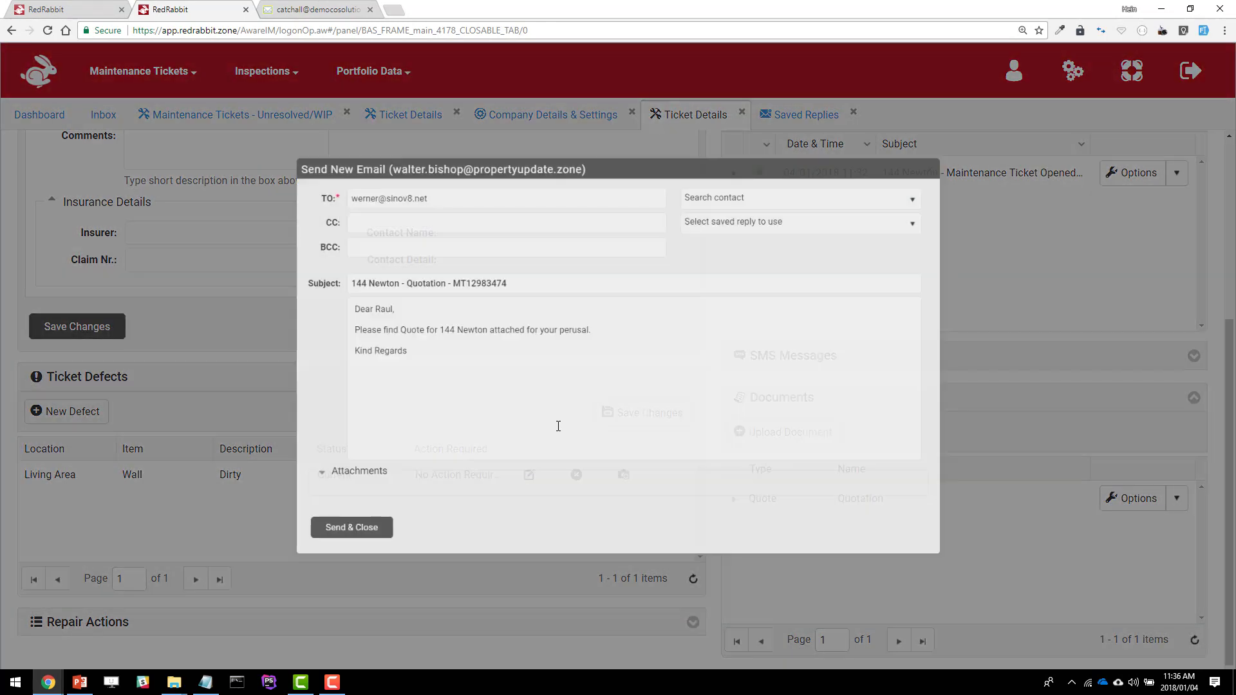
{"action": "left_click", "coordinate": [270, 491]}
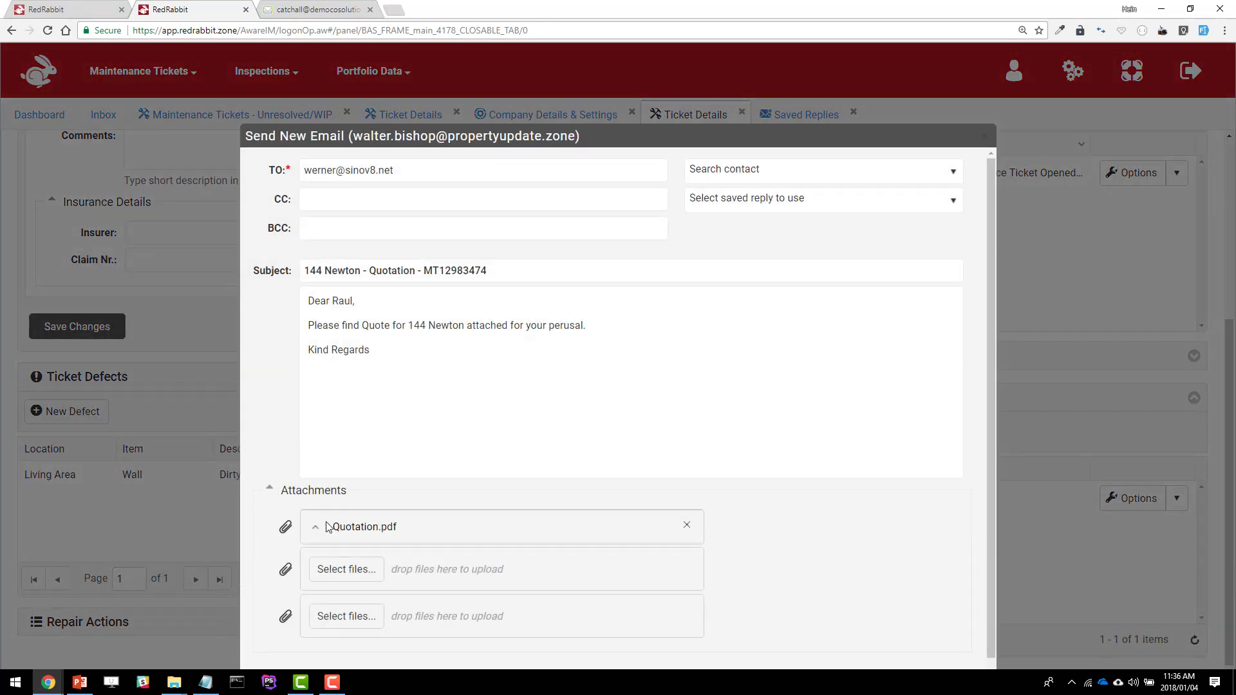
{"action": "left_click", "coordinate": [271, 492]}
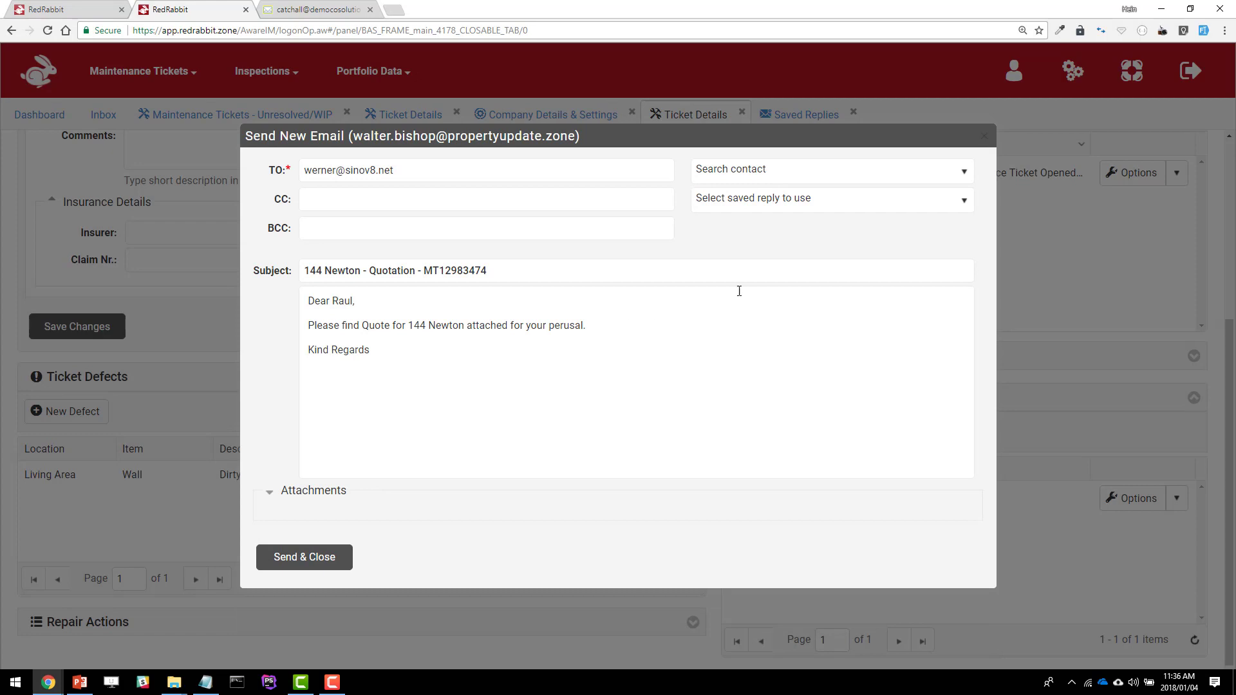
Search the saved replies for "Quote" and apply "Quote to Landlord" to the email body.
{"action": "left_click", "coordinate": [747, 212]}
{"action": "scroll", "coordinate": [781, 323], "scroll_direction": "down", "scroll_amount": 5}
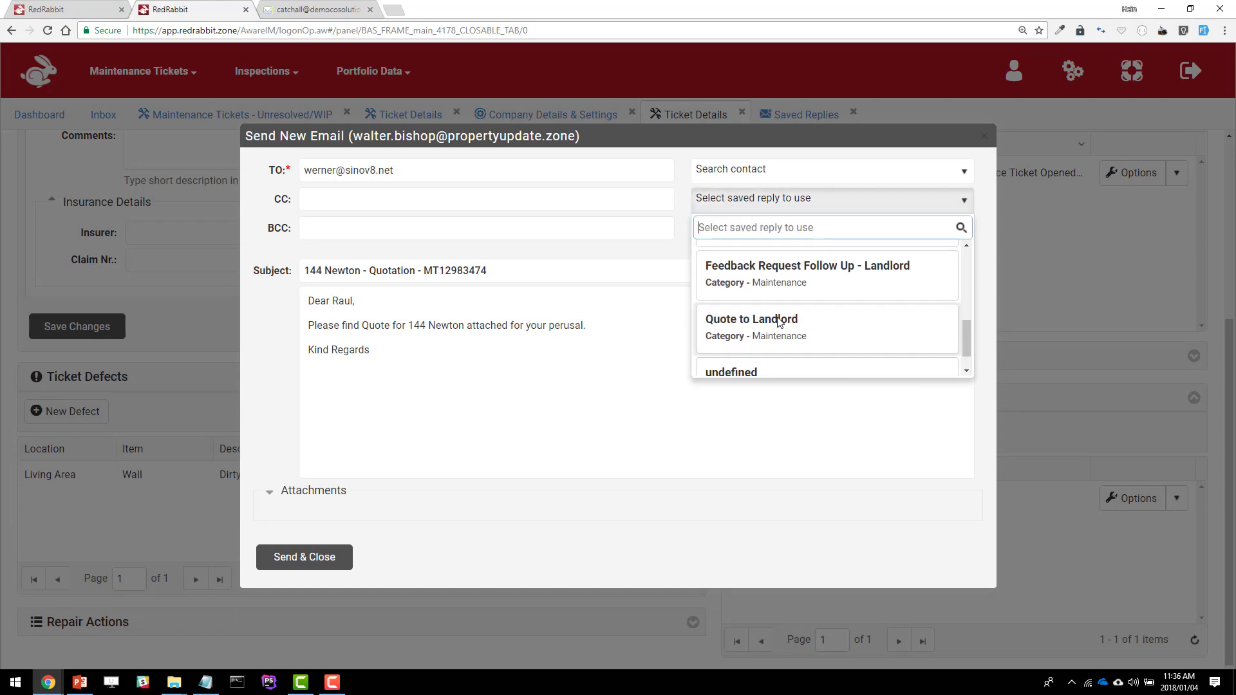
{"action": "scroll", "coordinate": [780, 322], "scroll_direction": "up", "scroll_amount": 5}
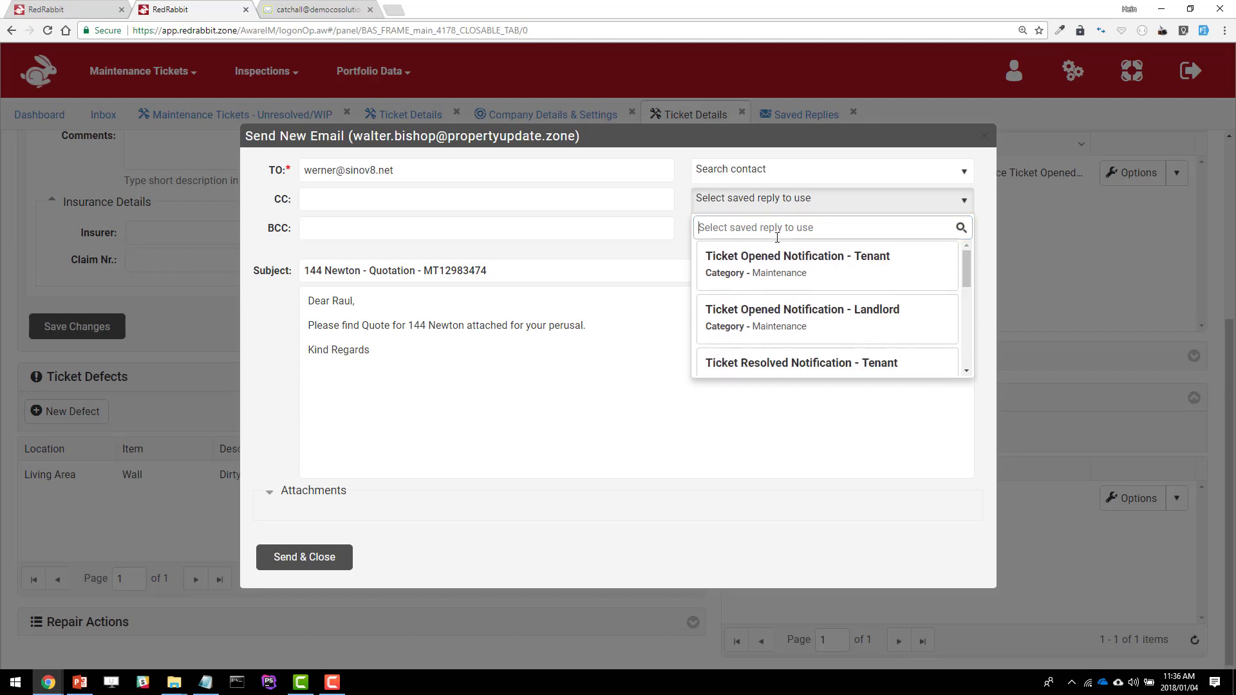
{"action": "type", "text": "Quote"}
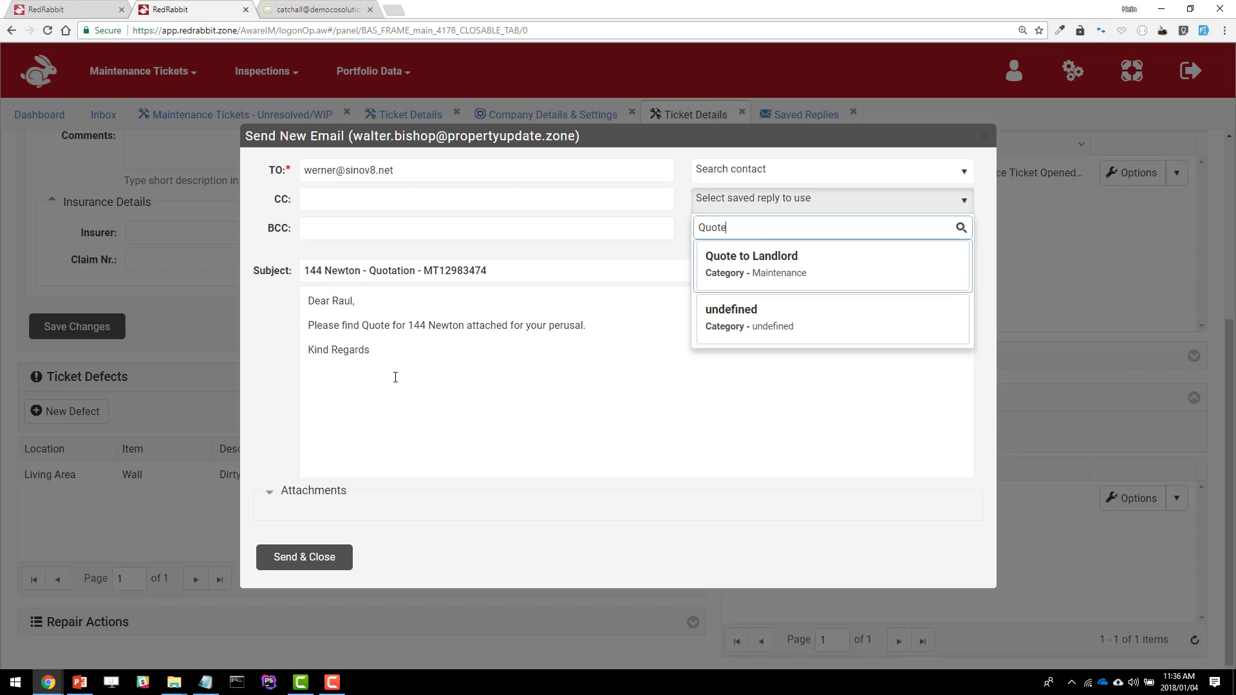
{"action": "left_click", "coordinate": [752, 273]}
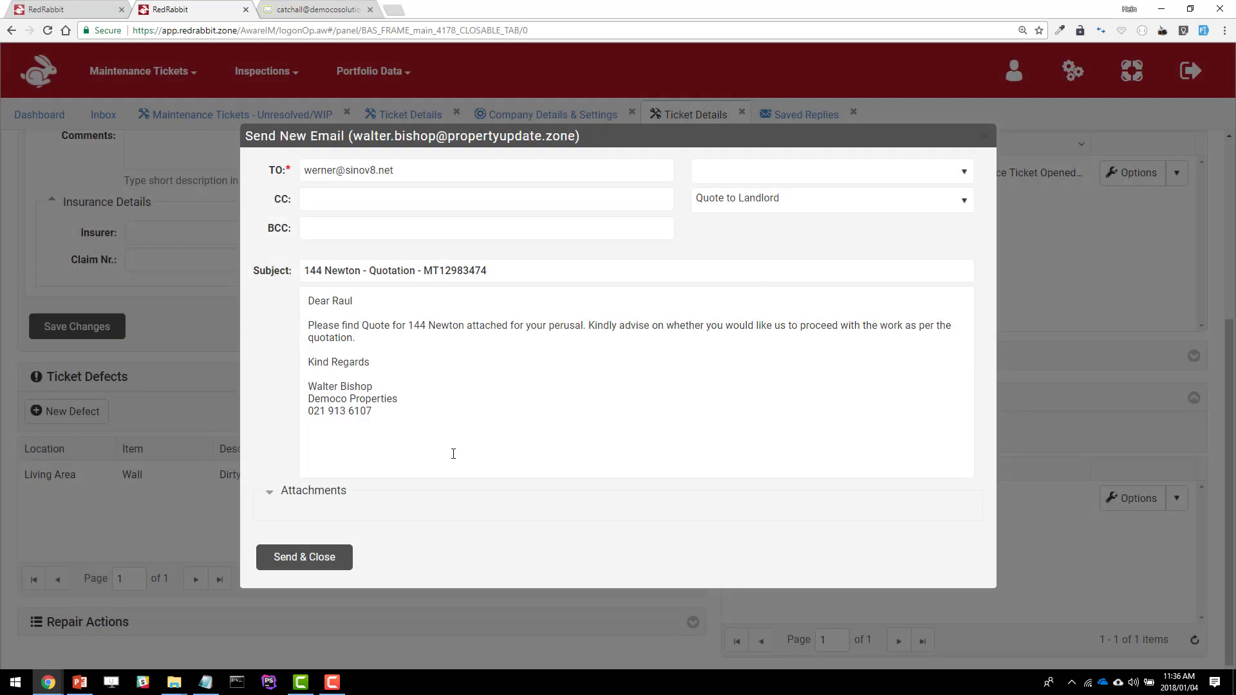
{"action": "left_click_drag", "start_coordinate": [398, 412], "coordinate": [271, 394]}
{"action": "left_click", "coordinate": [444, 430]}
Try the saved replies "Ticket Opened Notification - Landlord" and "Ticket Opened Notification - Tenant" in the email body.
{"action": "left_click", "coordinate": [718, 201]}
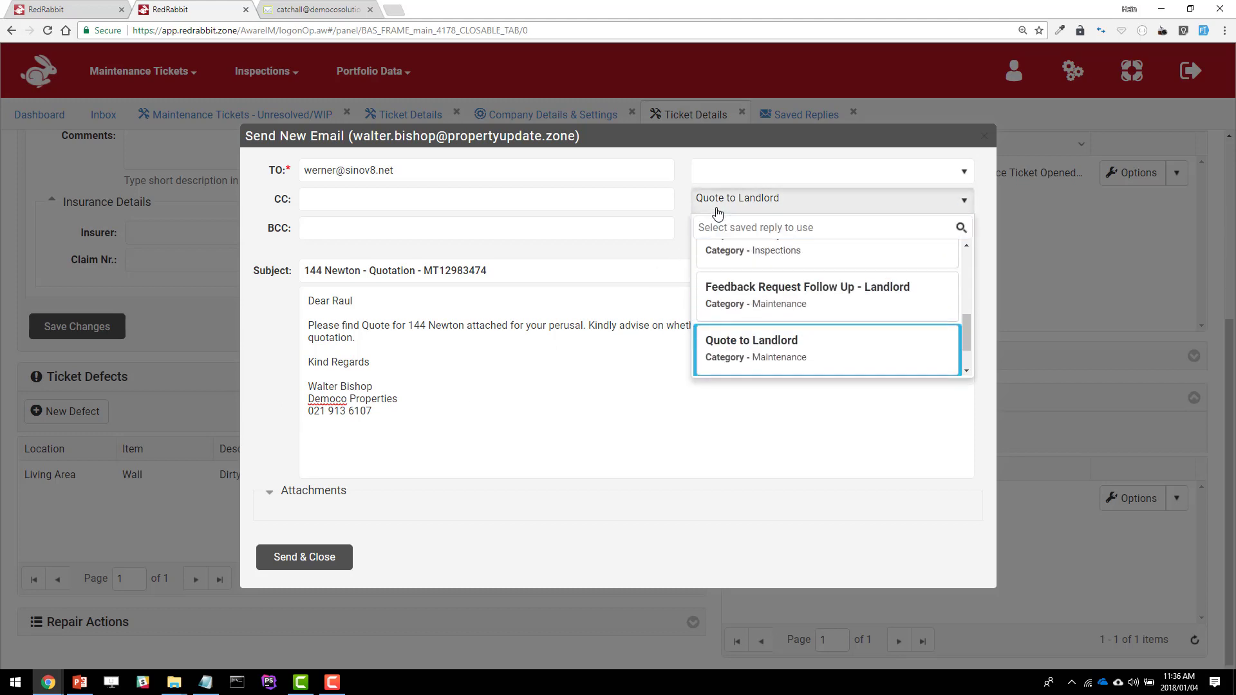
{"action": "scroll", "coordinate": [773, 283], "scroll_direction": "down", "scroll_amount": 1}
{"action": "scroll", "coordinate": [776, 289], "scroll_direction": "up", "scroll_amount": 5}
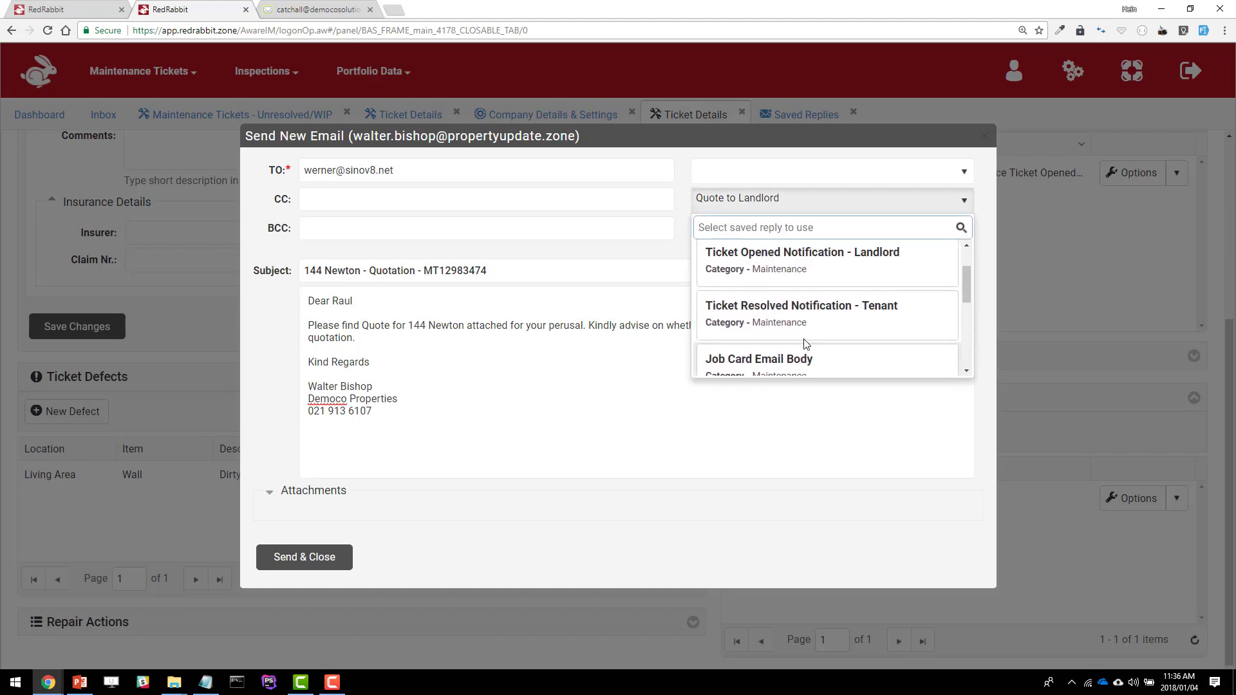
{"action": "left_click", "coordinate": [780, 298]}
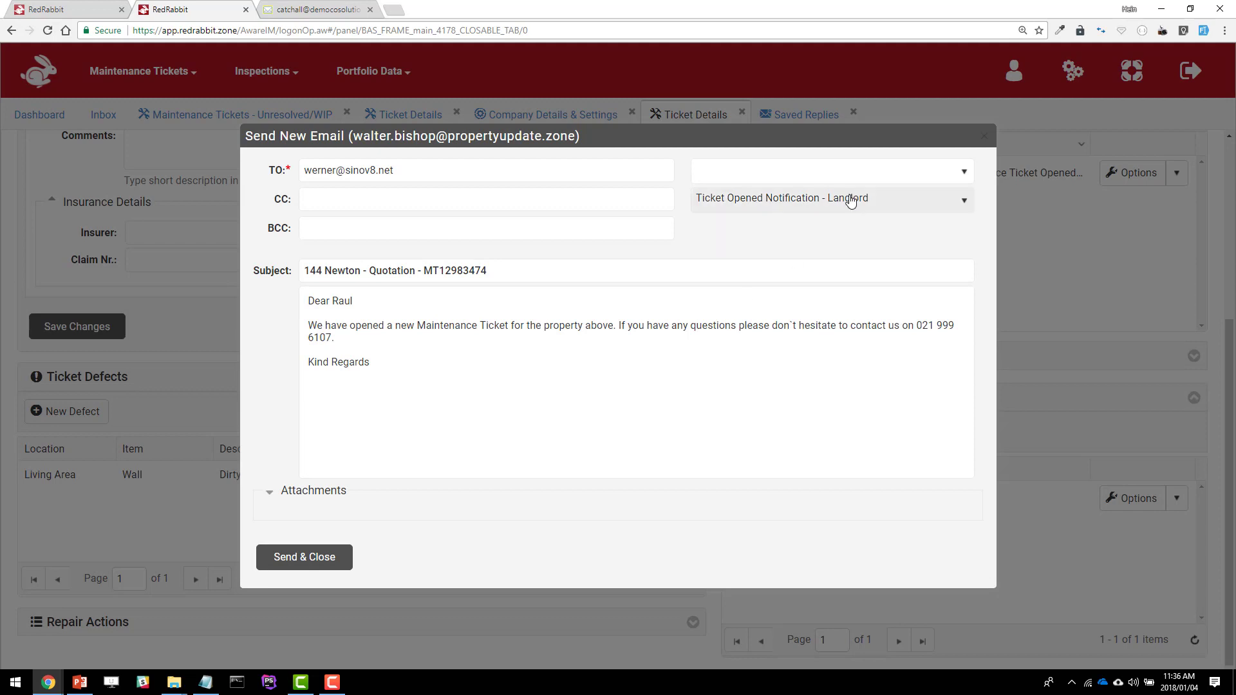
{"action": "left_click", "coordinate": [848, 199]}
{"action": "scroll", "coordinate": [835, 244], "scroll_direction": "up", "scroll_amount": 1}
{"action": "left_click", "coordinate": [814, 269]}
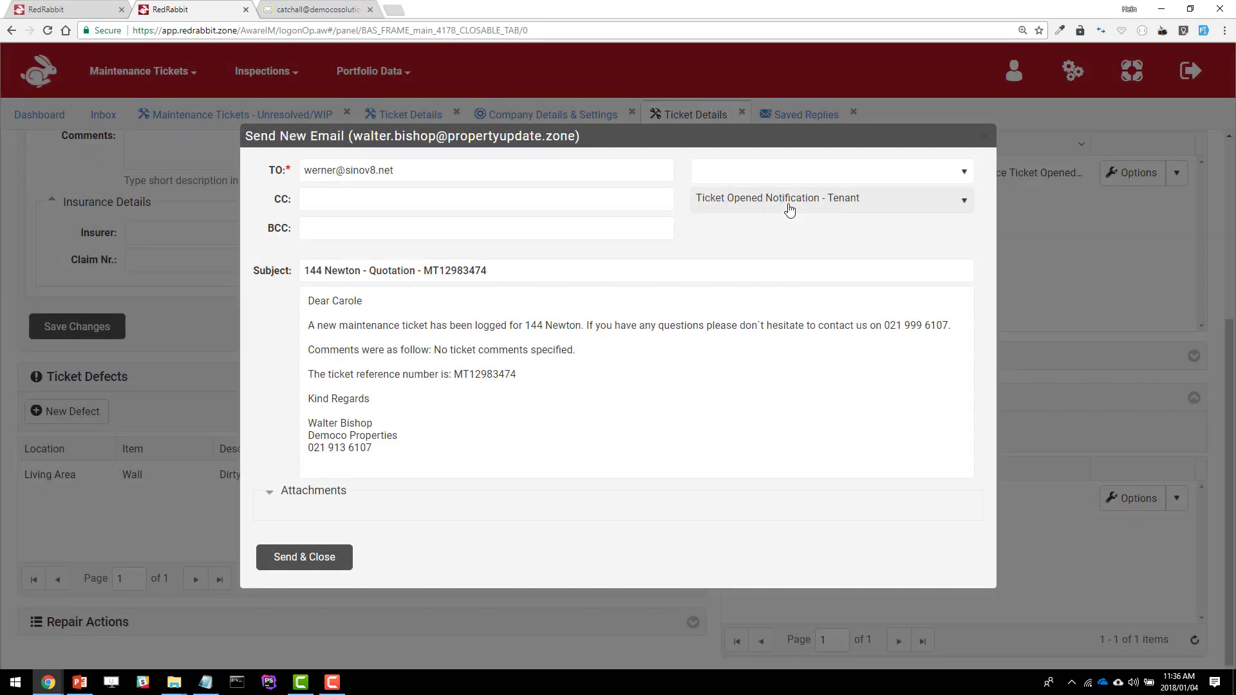
Reapply the "Quote to Landlord" saved reply to the email and send it.
{"action": "left_click", "coordinate": [790, 211]}
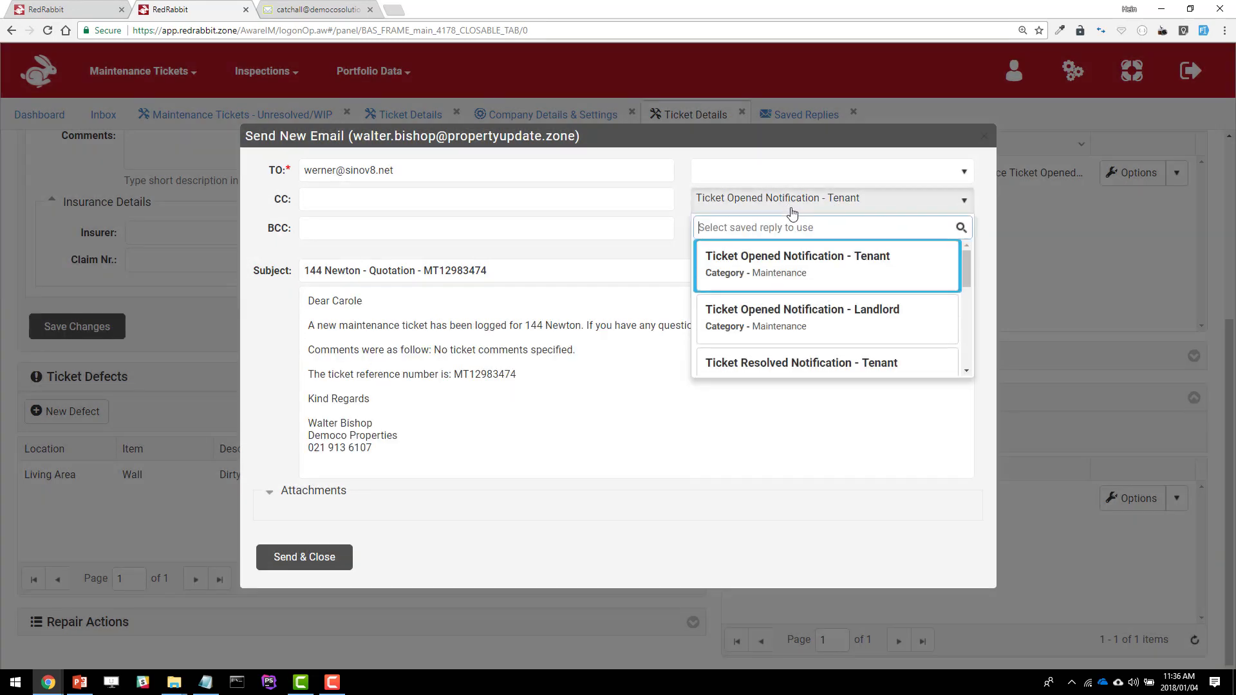
{"action": "type", "text": "Quote"}
{"action": "left_click", "coordinate": [789, 259]}
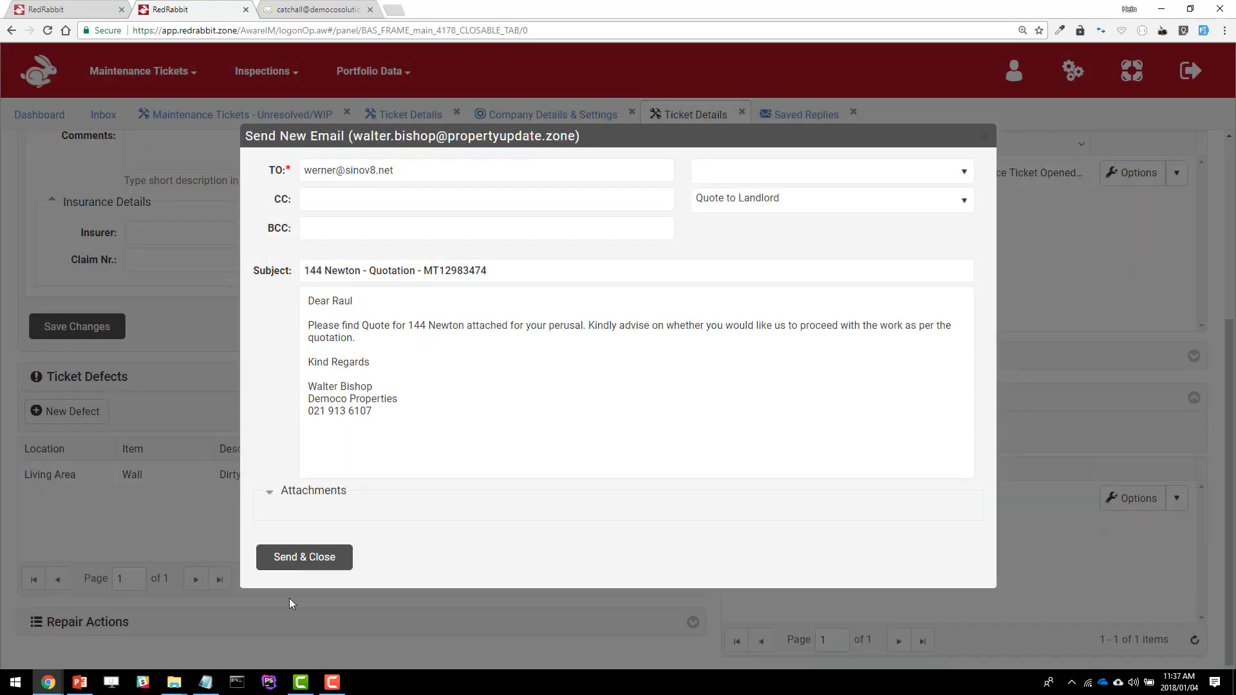
{"action": "left_click", "coordinate": [300, 559]}
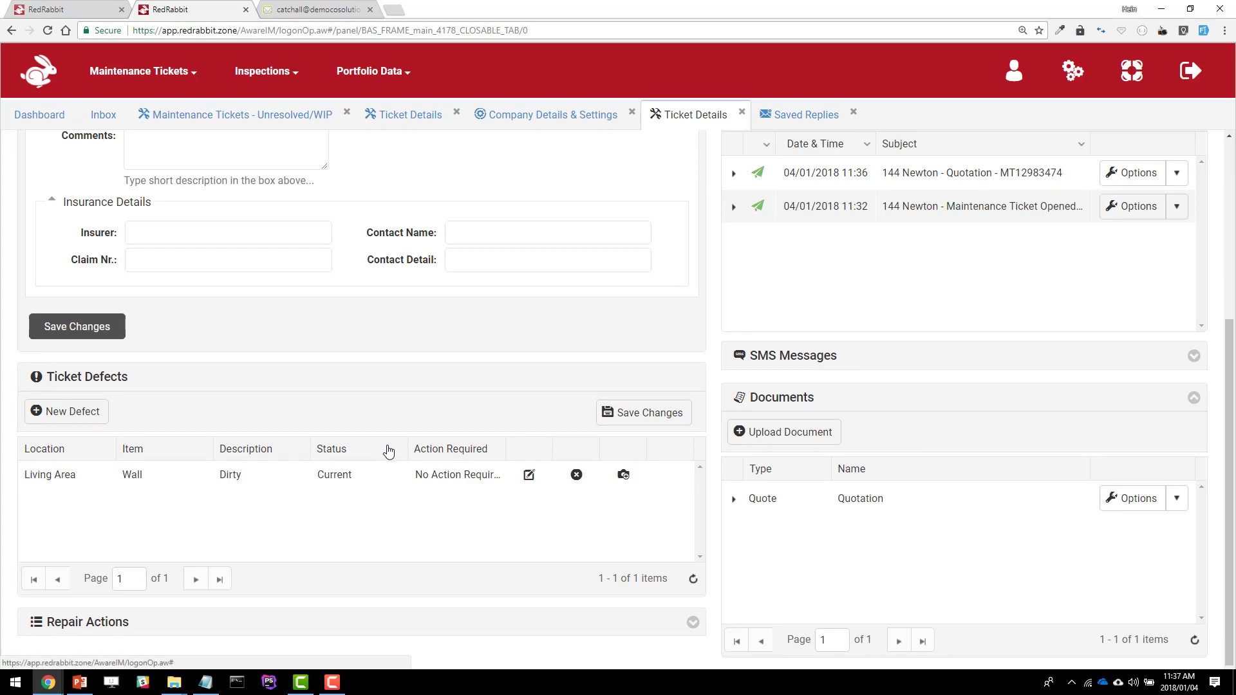
Open a blank new saved reply and examine the tags available for the Maintenance category.
{"action": "scroll", "coordinate": [390, 450], "scroll_direction": "up", "scroll_amount": 4}
{"action": "scroll", "coordinate": [390, 449], "scroll_direction": "up", "scroll_amount": 1}
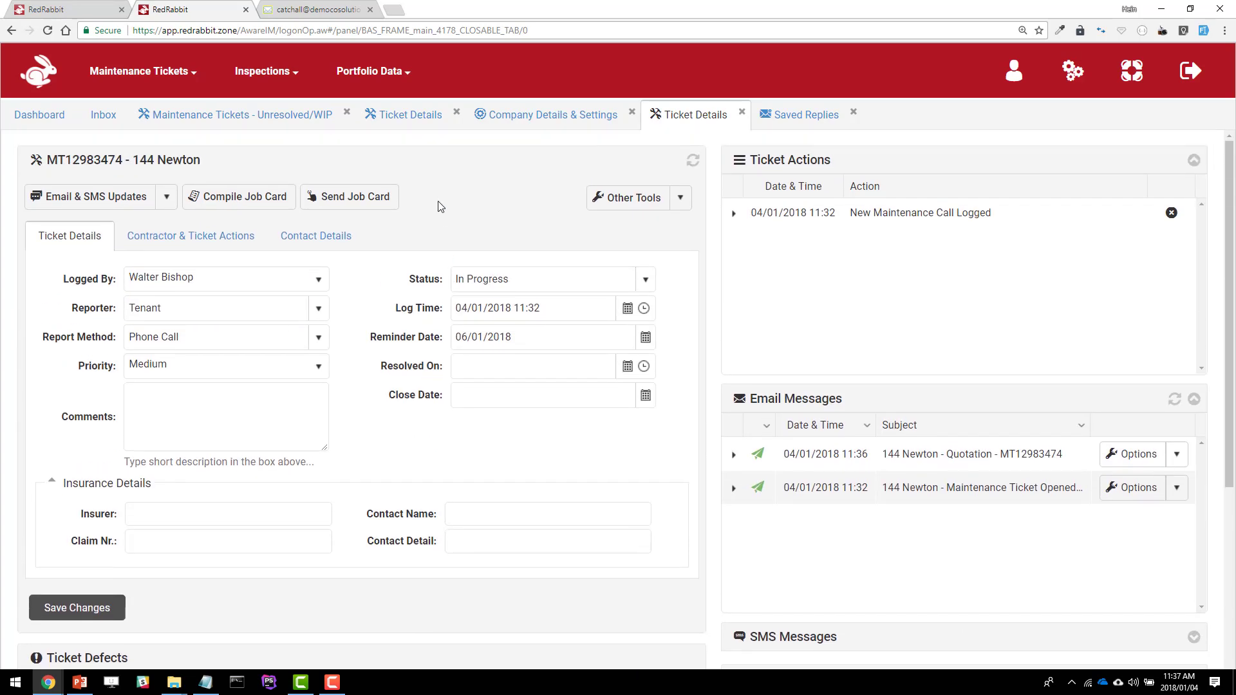
{"action": "left_click", "coordinate": [790, 114]}
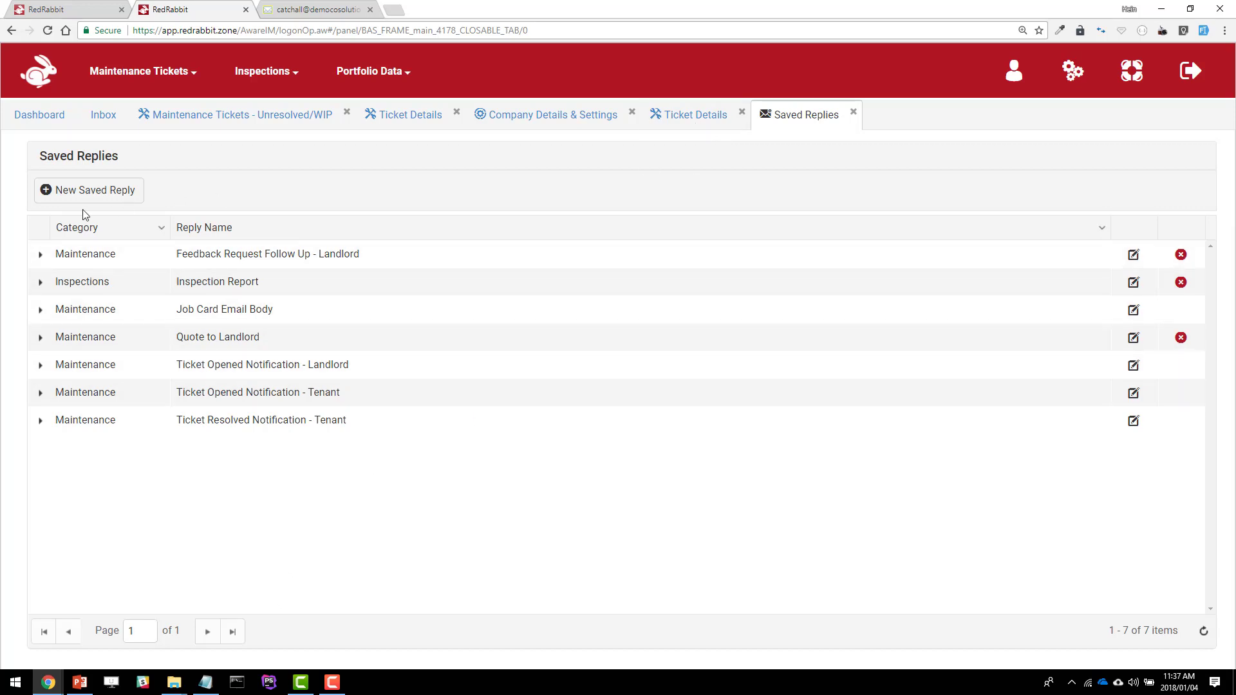
{"action": "left_click", "coordinate": [92, 193]}
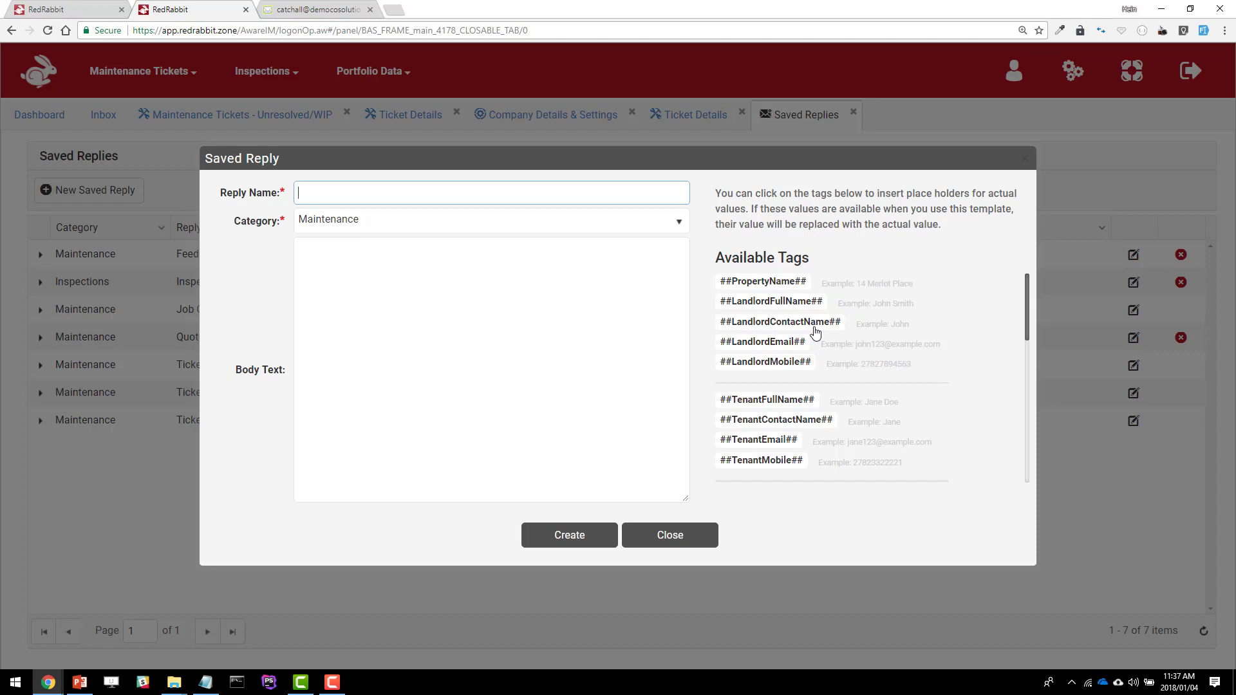
{"action": "scroll", "coordinate": [813, 326], "scroll_direction": "down", "scroll_amount": 1}
{"action": "scroll", "coordinate": [822, 364], "scroll_direction": "down", "scroll_amount": 1}
{"action": "scroll", "coordinate": [818, 361], "scroll_direction": "down", "scroll_amount": 1}
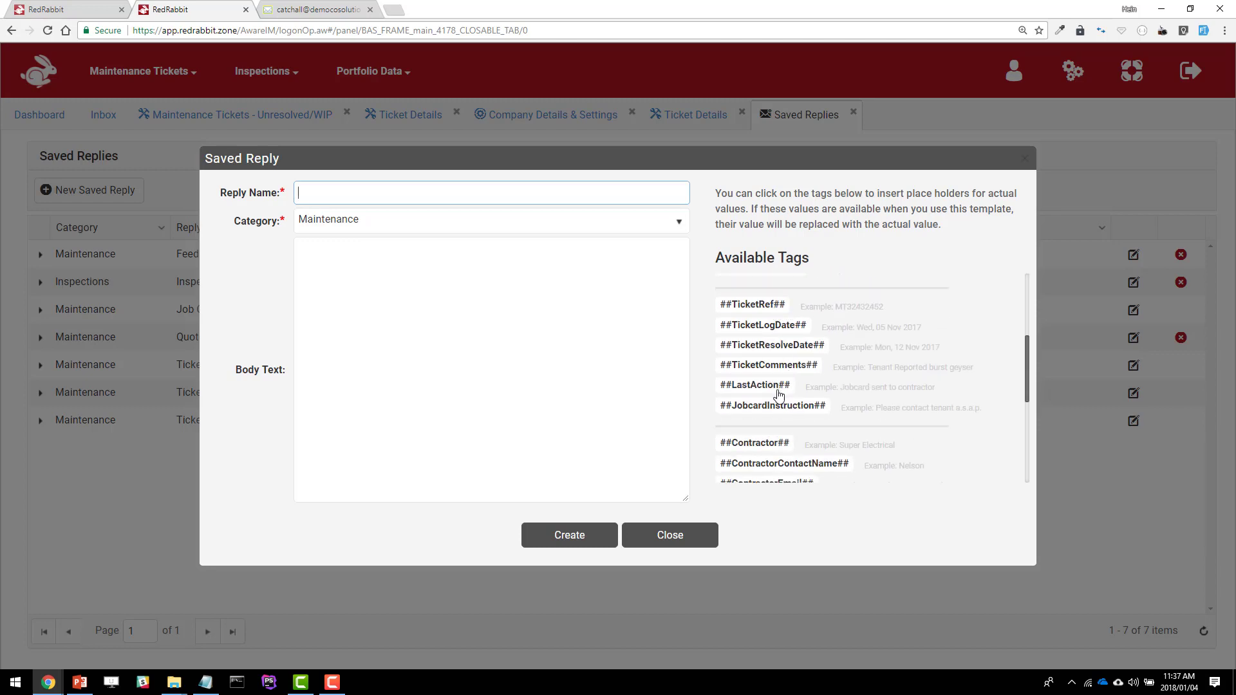
{"action": "scroll", "coordinate": [774, 415], "scroll_direction": "down", "scroll_amount": 1}
{"action": "scroll", "coordinate": [776, 417], "scroll_direction": "down", "scroll_amount": 1}
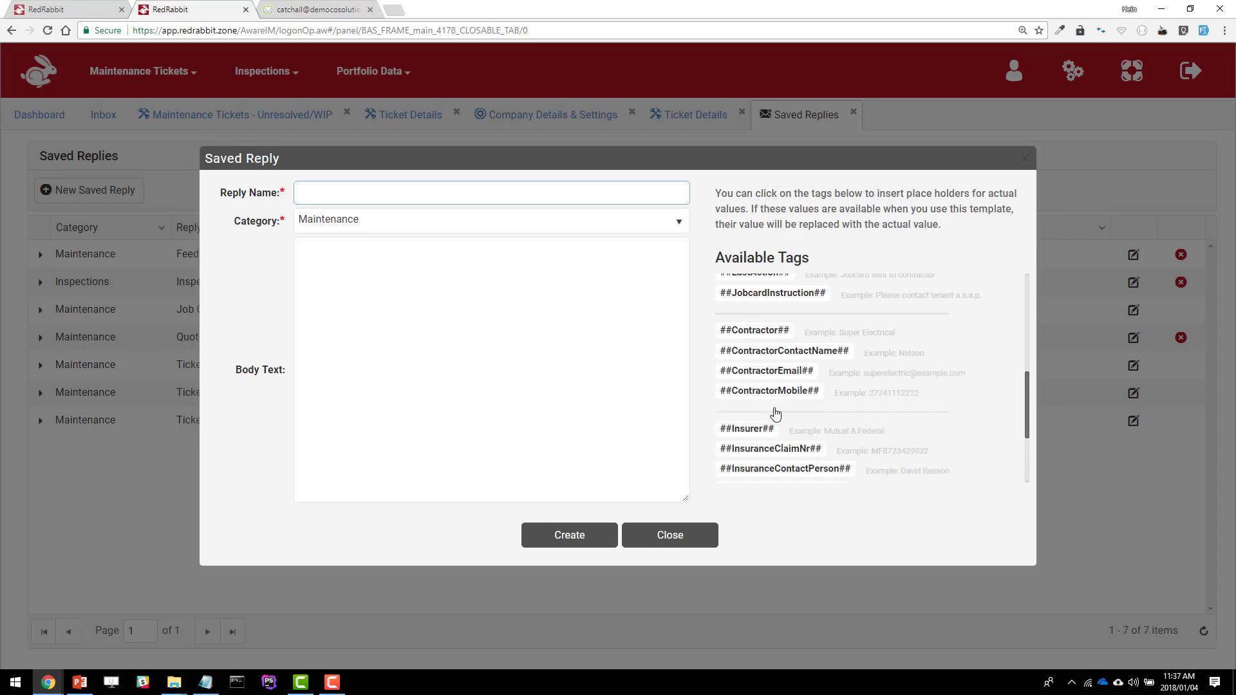
{"action": "scroll", "coordinate": [773, 363], "scroll_direction": "down", "scroll_amount": 1}
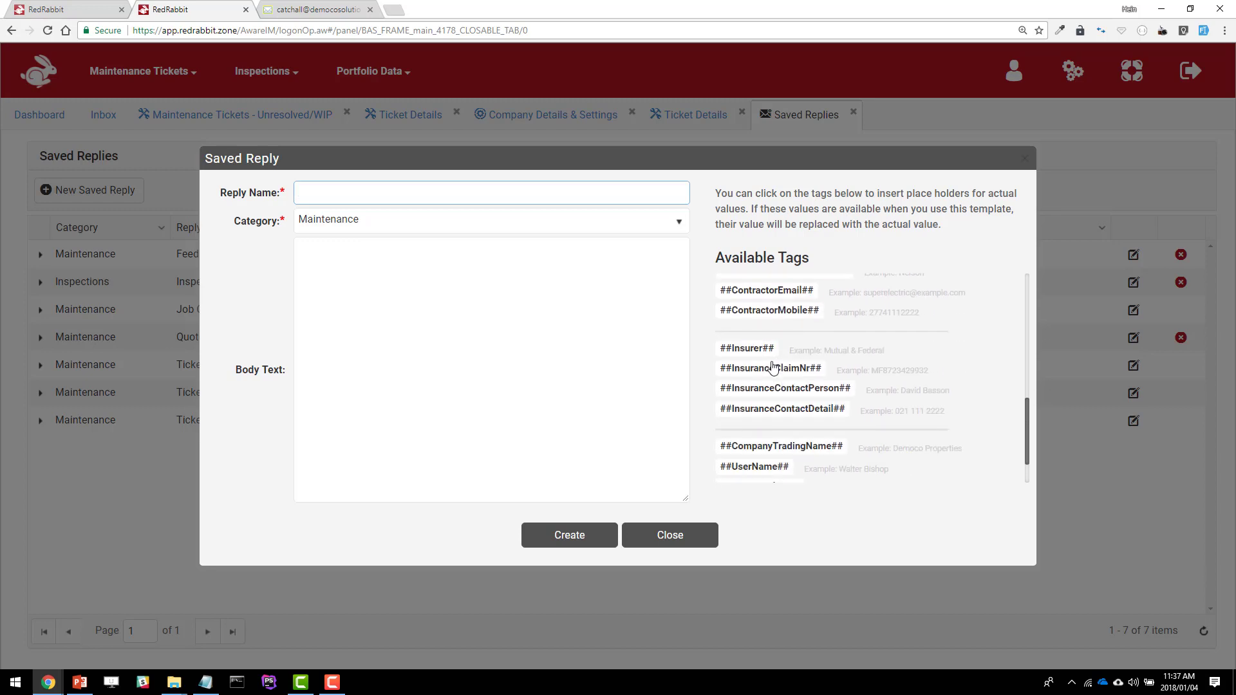
{"action": "scroll", "coordinate": [773, 415], "scroll_direction": "down", "scroll_amount": 1}
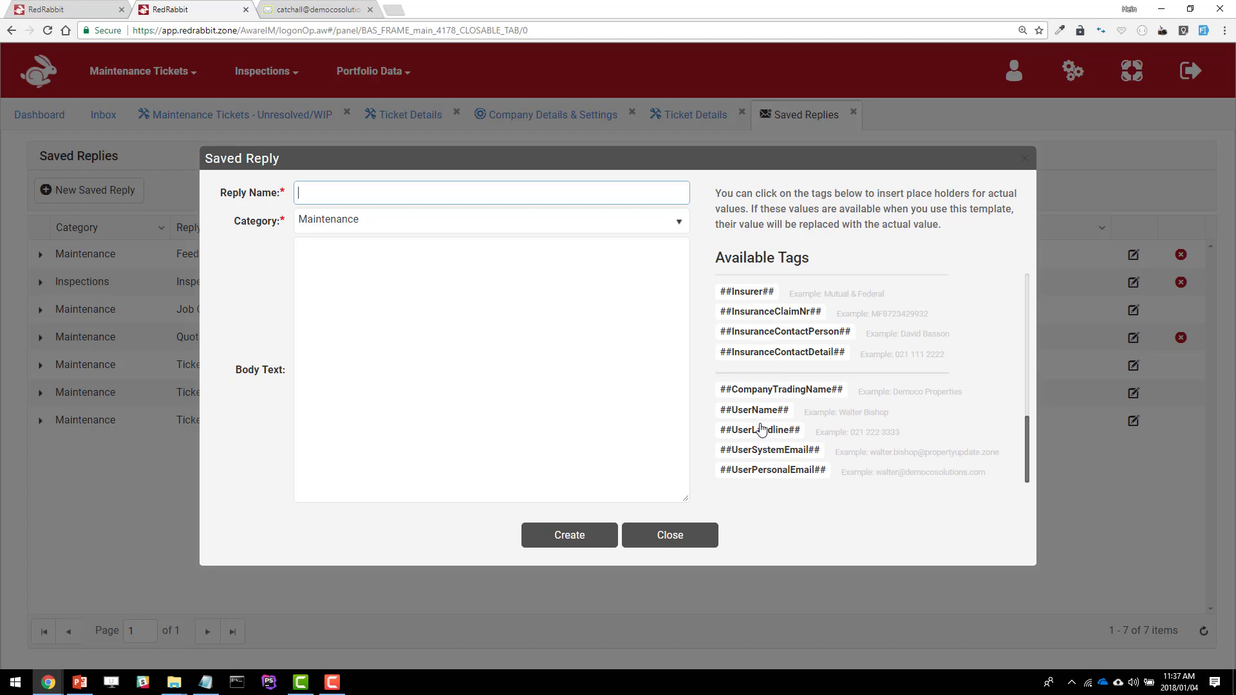
Switch the new saved reply's category to Inspections, examine its available tags and close the form without creating it.
{"action": "left_click", "coordinate": [663, 227]}
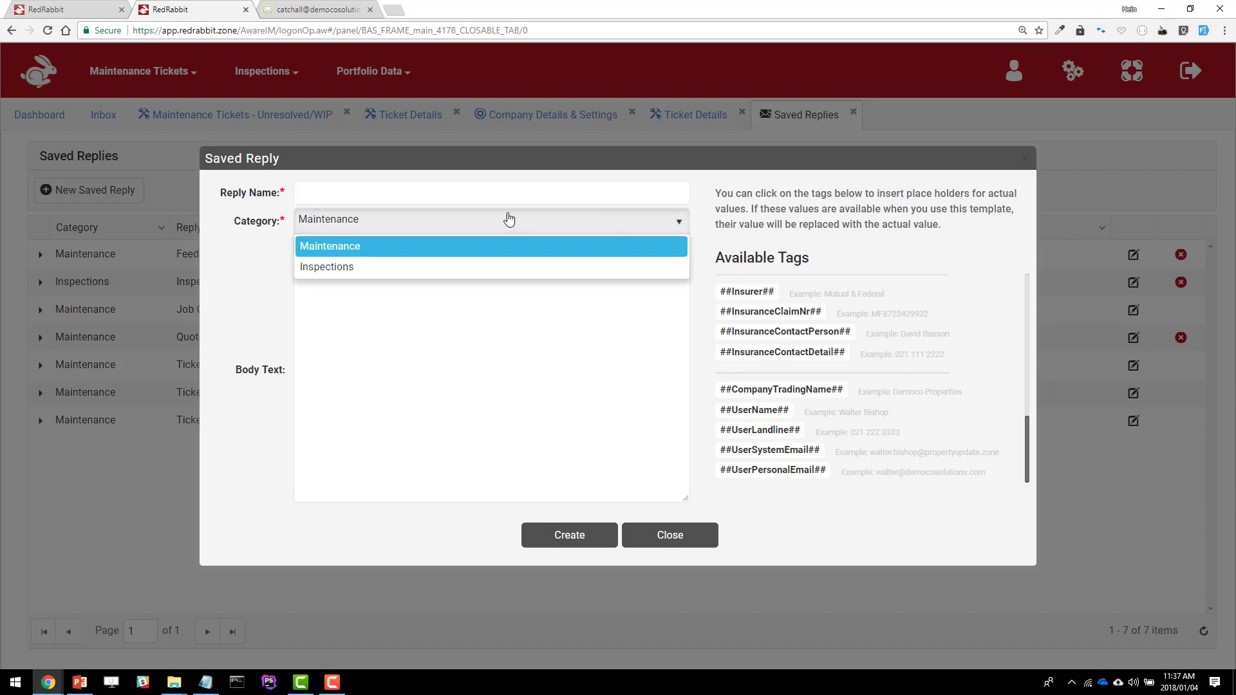
{"action": "left_click", "coordinate": [339, 267]}
{"action": "scroll", "coordinate": [933, 420], "scroll_direction": "up", "scroll_amount": 3}
{"action": "scroll", "coordinate": [860, 348], "scroll_direction": "down", "scroll_amount": 2}
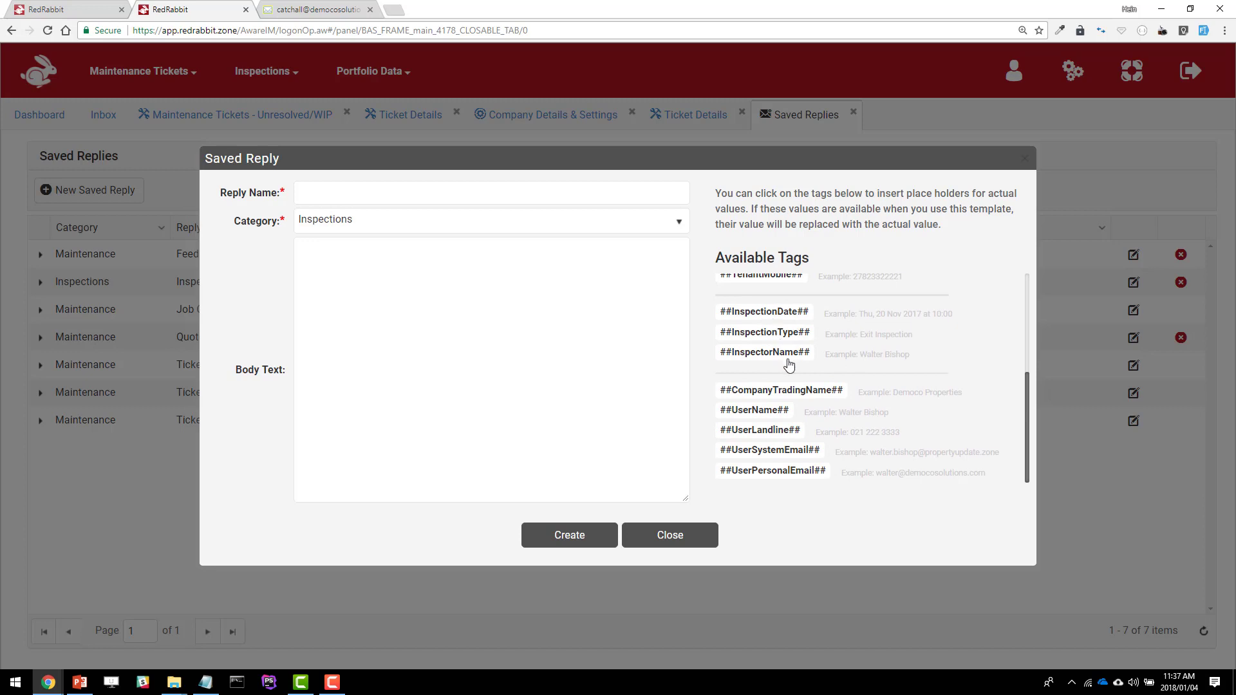
{"action": "scroll", "coordinate": [792, 370], "scroll_direction": "up", "scroll_amount": 2}
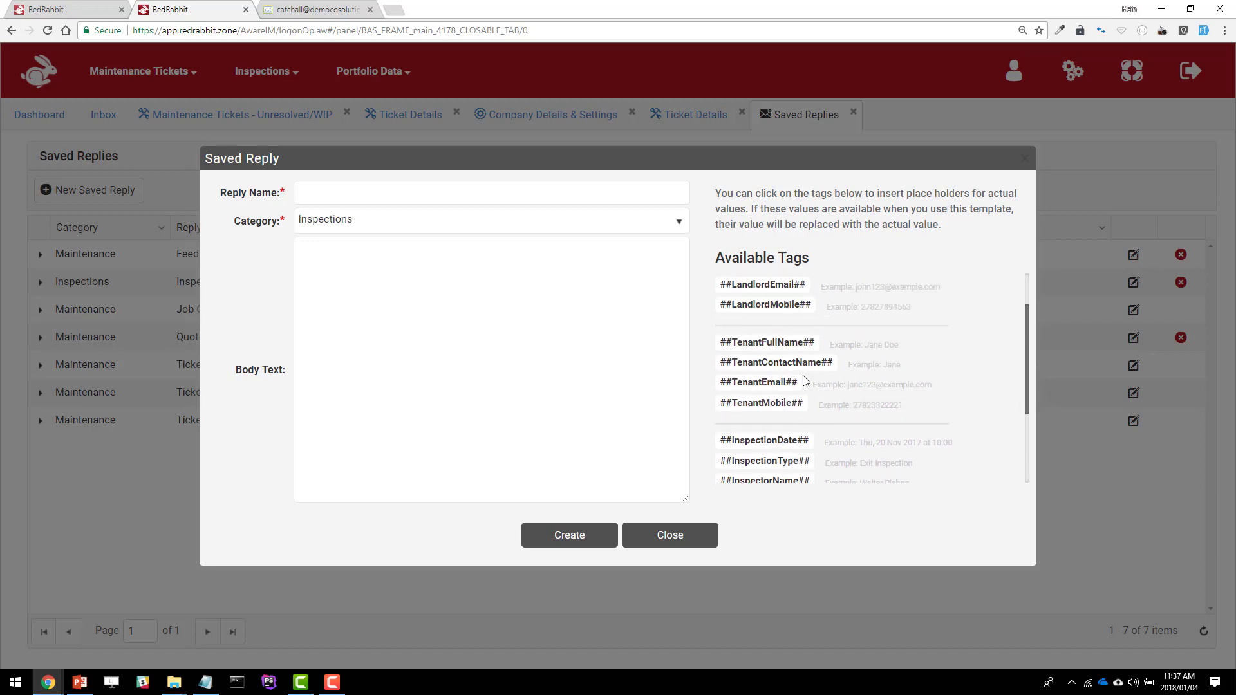
{"action": "scroll", "coordinate": [805, 381], "scroll_direction": "up", "scroll_amount": 1}
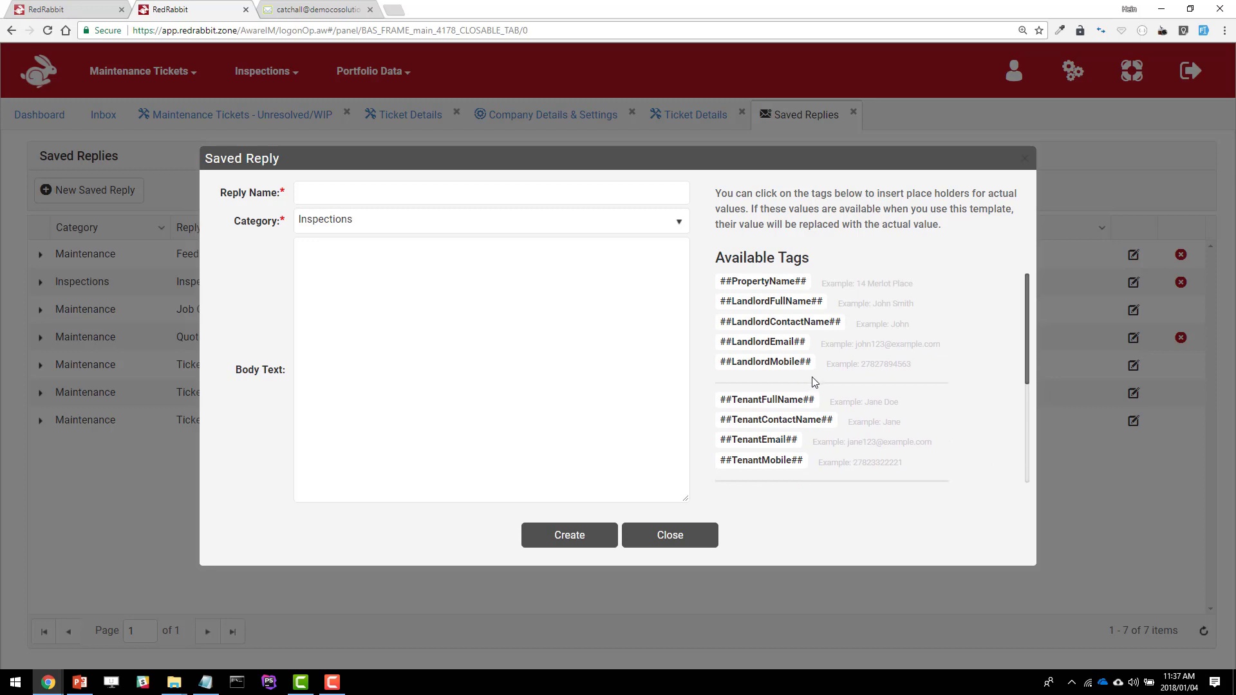
{"action": "scroll", "coordinate": [815, 386], "scroll_direction": "down", "scroll_amount": 3}
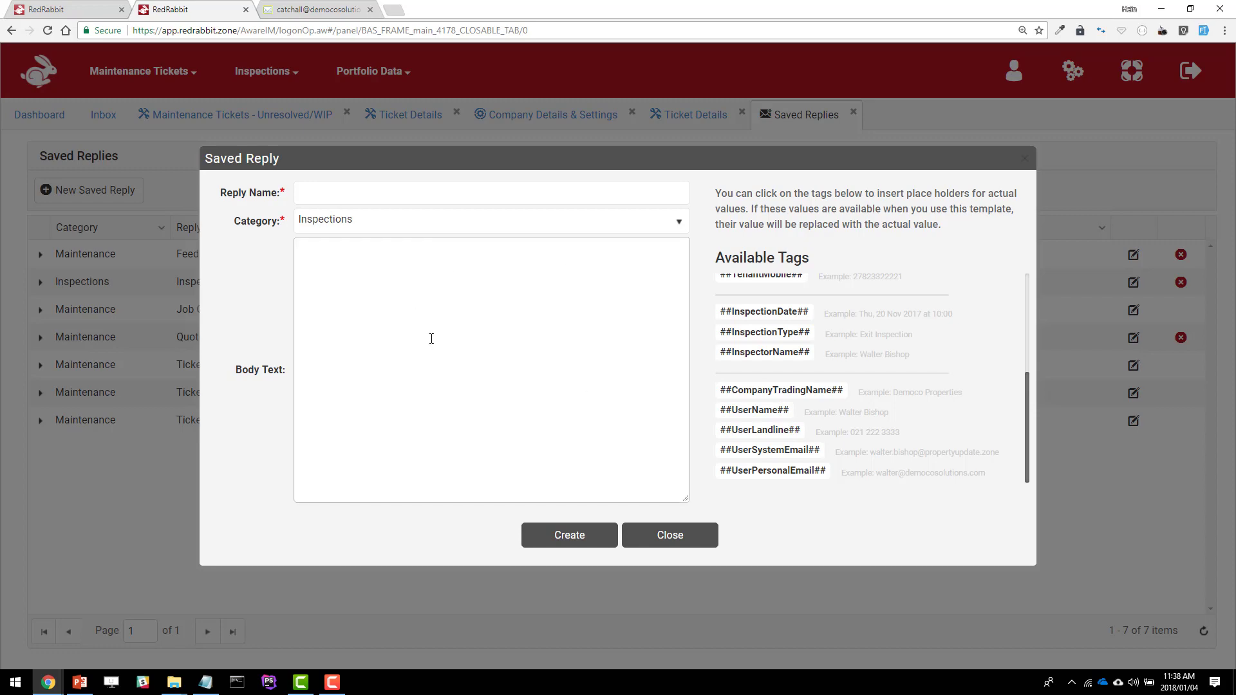
{"action": "left_click", "coordinate": [669, 538]}
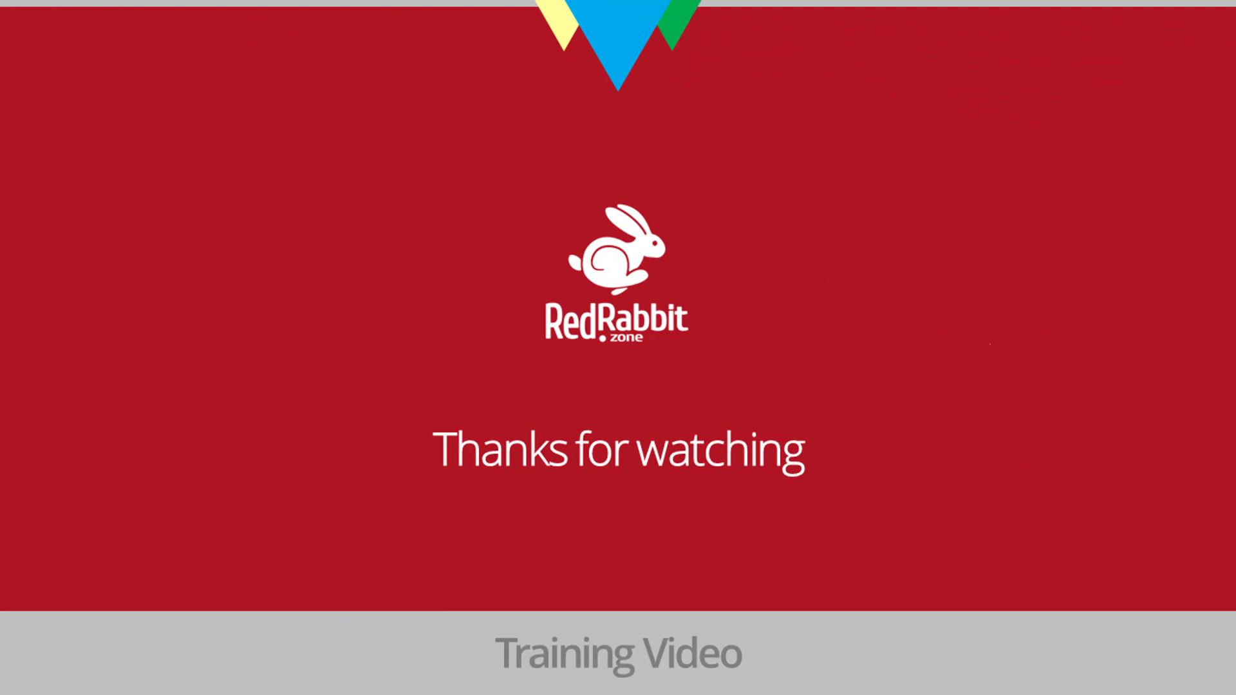